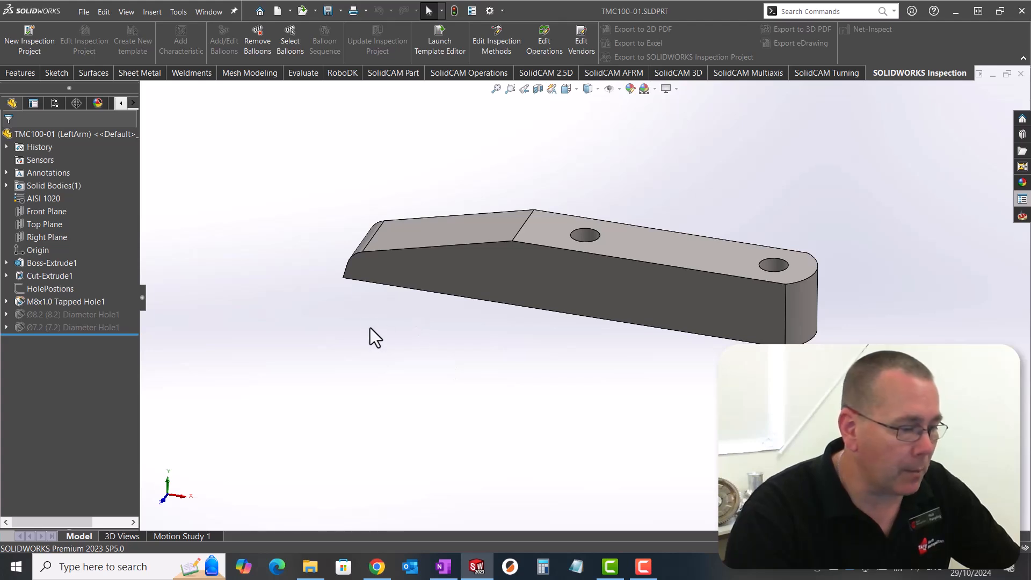
# Compare the hole layouts of the LeftArm and RightArm configurations, ending with LeftArm active
pyautogui.moveTo(421, 339); pyautogui.dragTo(611, 334, button='middle')
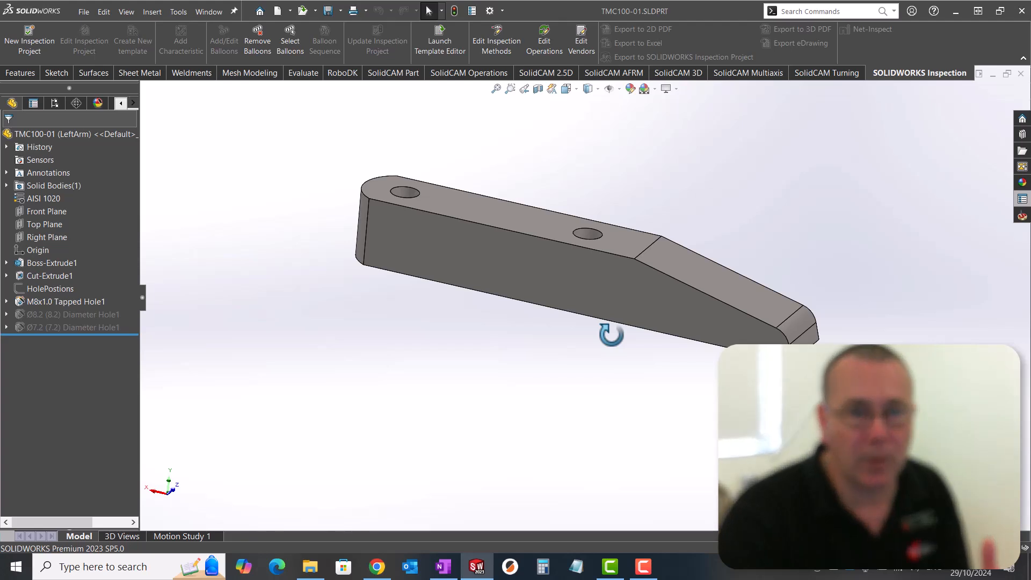
pyautogui.click(54, 102)
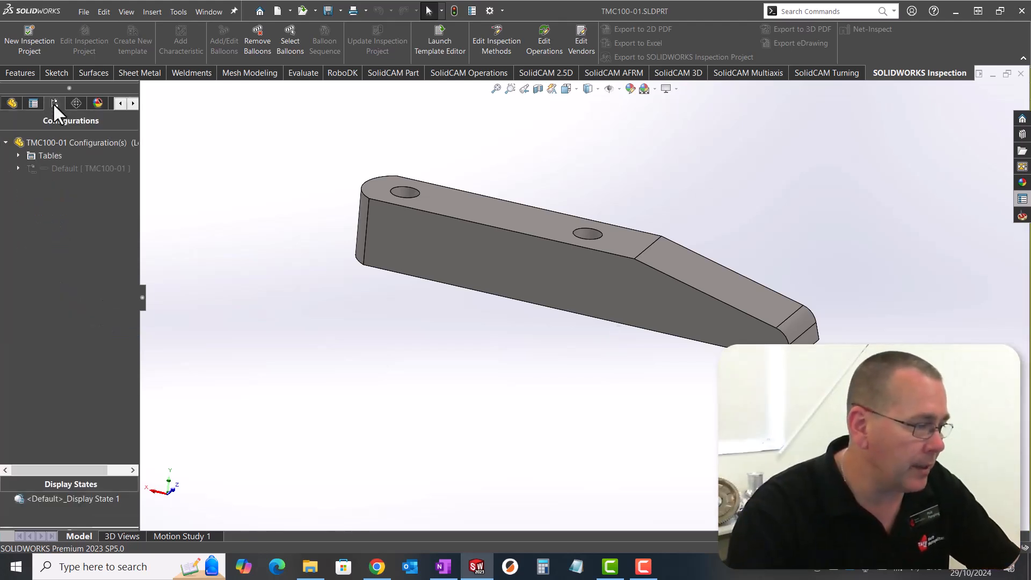
pyautogui.click(20, 168)
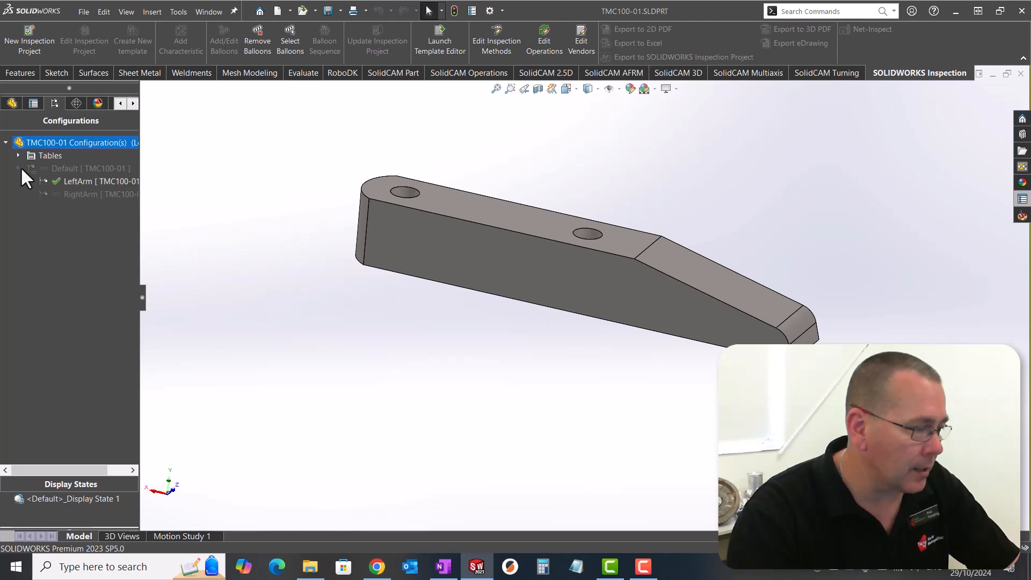
pyautogui.doubleClick(80, 200)
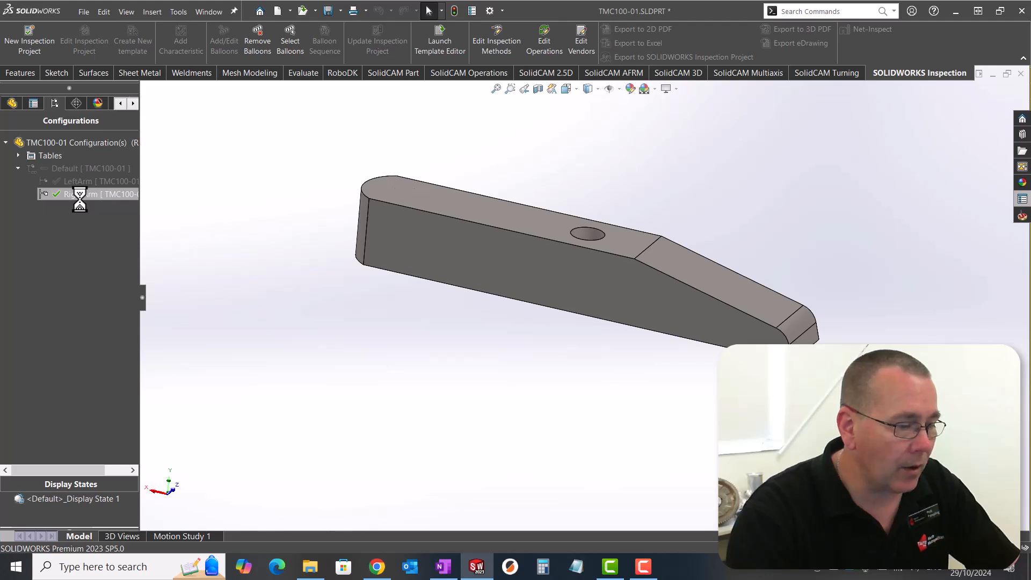
pyautogui.moveTo(665, 417); pyautogui.dragTo(564, 295, button='middle')
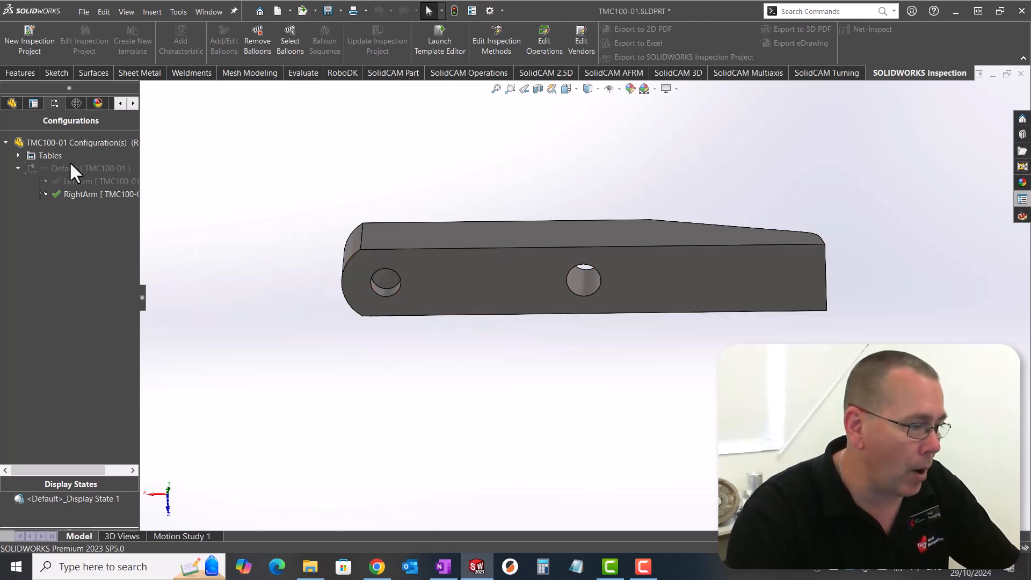
pyautogui.doubleClick(91, 181)
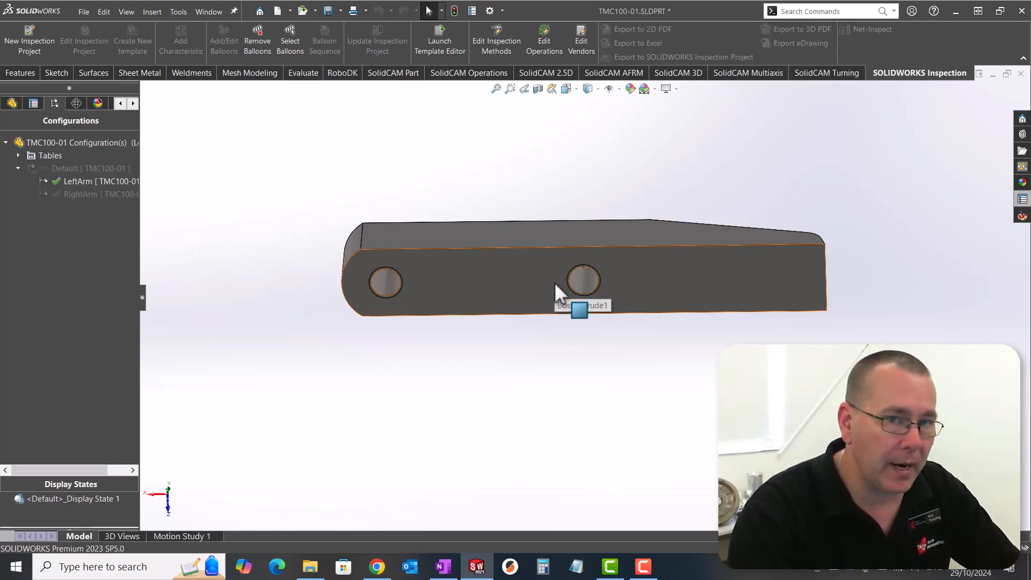
pyautogui.moveTo(534, 245); pyautogui.dragTo(619, 491, button='middle')
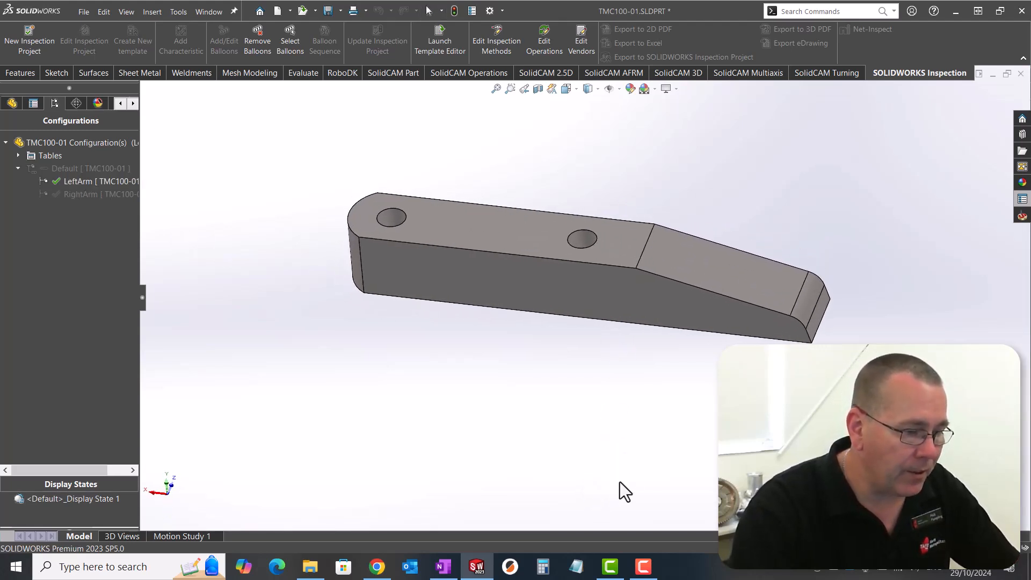
pyautogui.moveTo(656, 338)
pyautogui.mouseDown(button='middle')
pyautogui.moveTo(661, 310)
pyautogui.moveTo(650, 329)
pyautogui.mouseUp(button='middle')
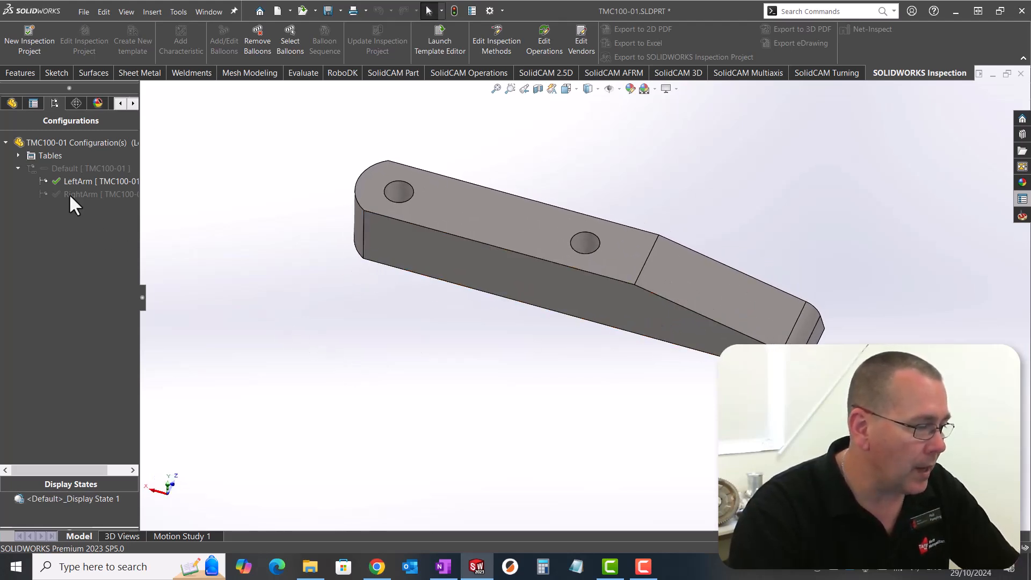
# Open a new sketch on the Top Plane of the LeftArm configuration
pyautogui.click(13, 104)
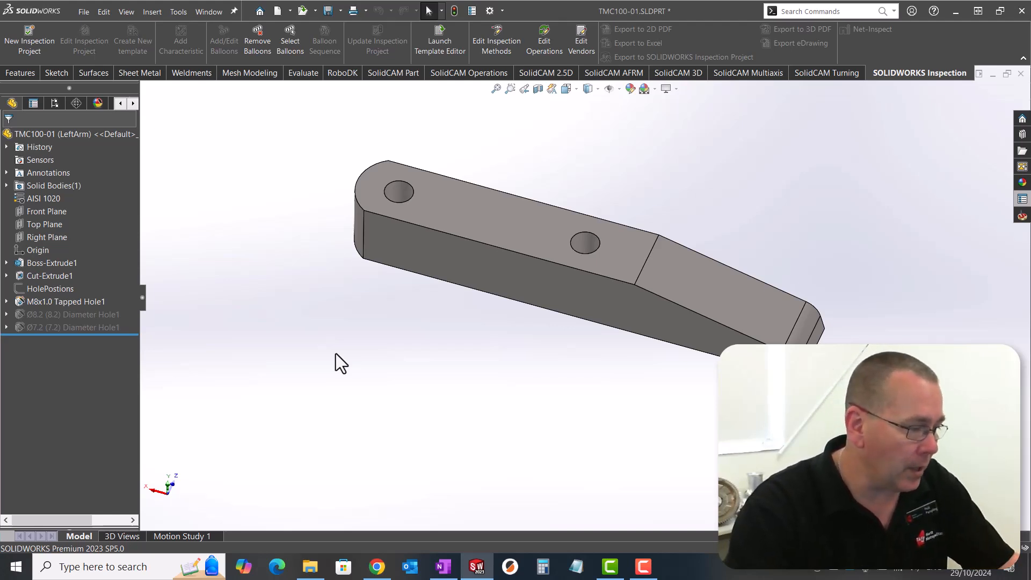
pyautogui.click(50, 224)
pyautogui.moveTo(491, 417); pyautogui.dragTo(491, 349, button='middle')
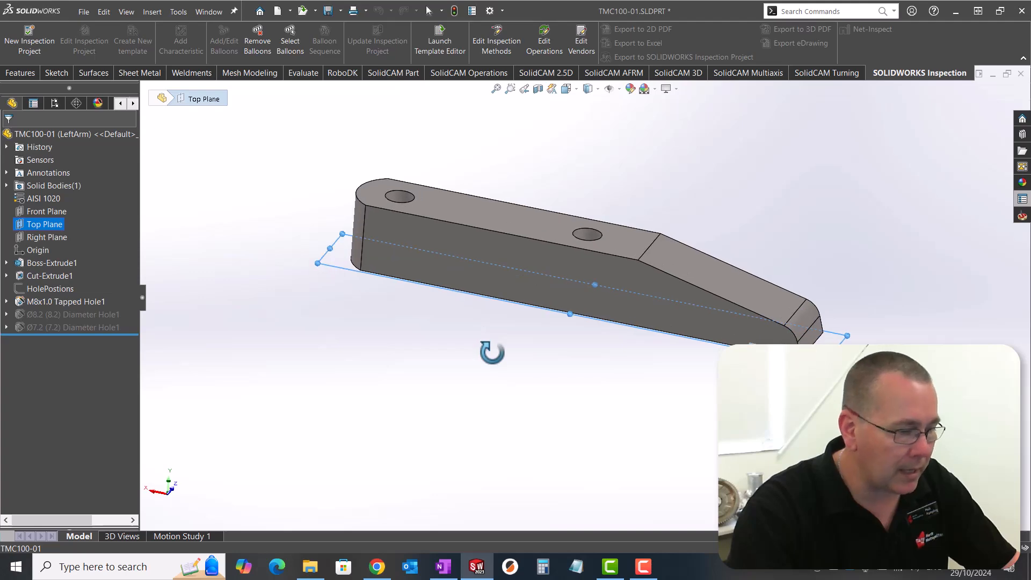
pyautogui.rightClick(58, 224)
pyautogui.click(69, 208)
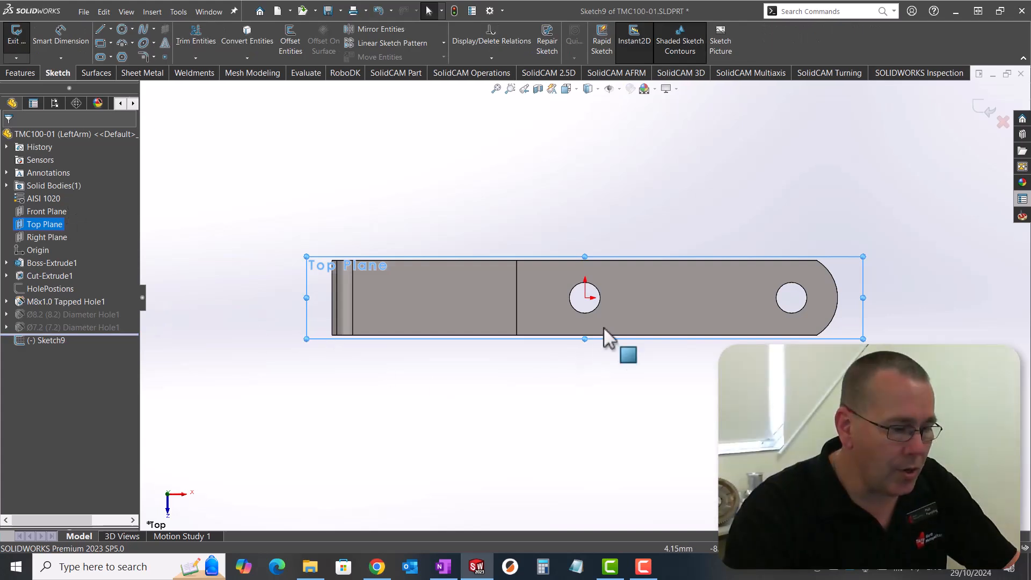
pyautogui.click(585, 298)
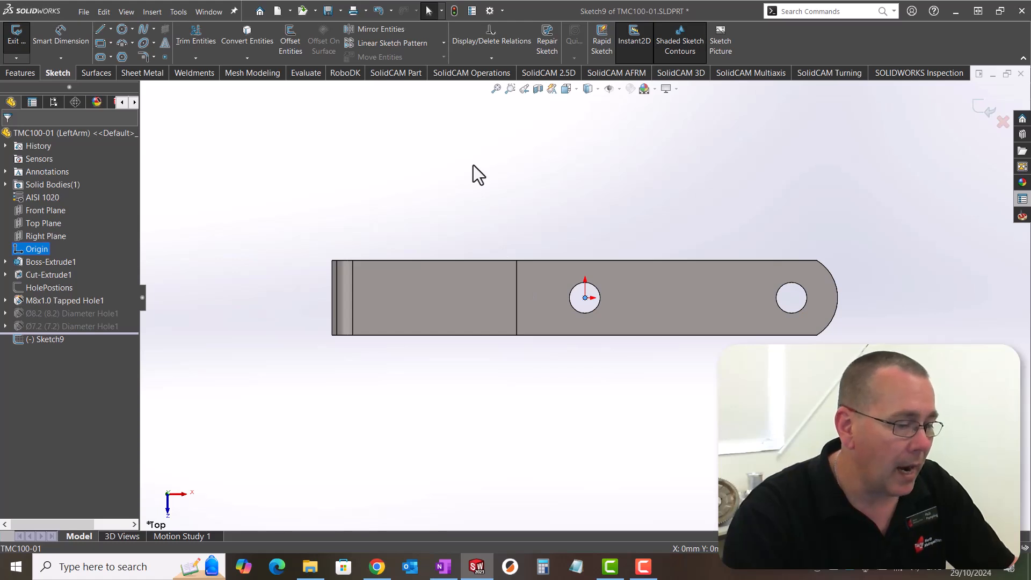
pyautogui.press('Escape')
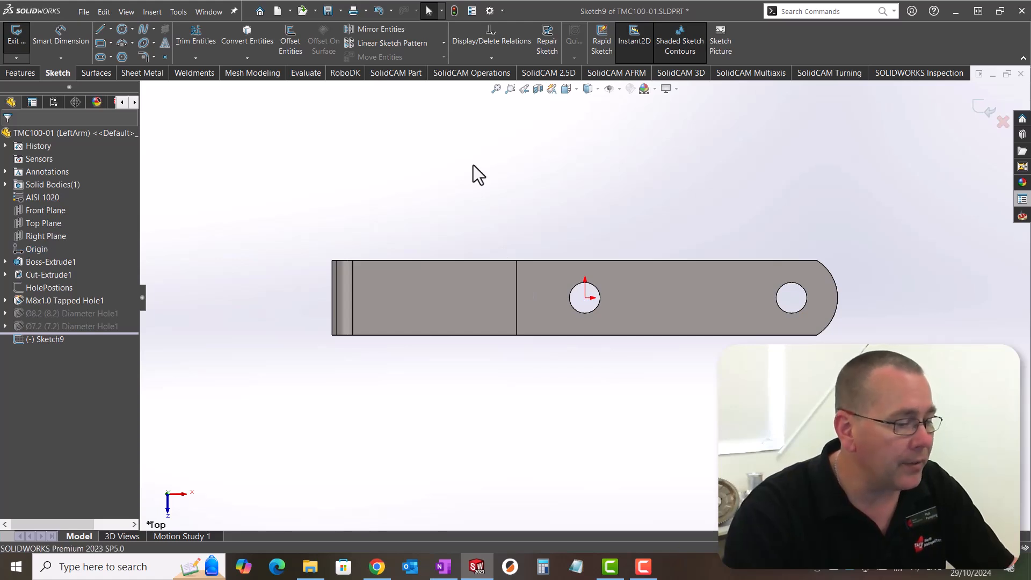
# Sketch a corner rectangle 120 mm long by 25 mm wide and shift it so it encloses the whole arm
pyautogui.click(101, 43)
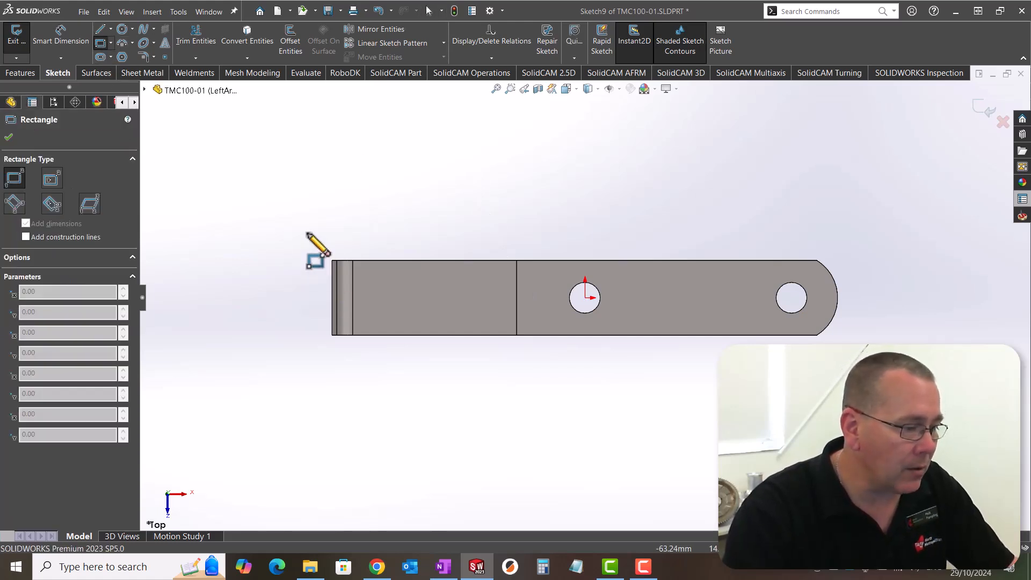
pyautogui.click(302, 239)
pyautogui.click(858, 380)
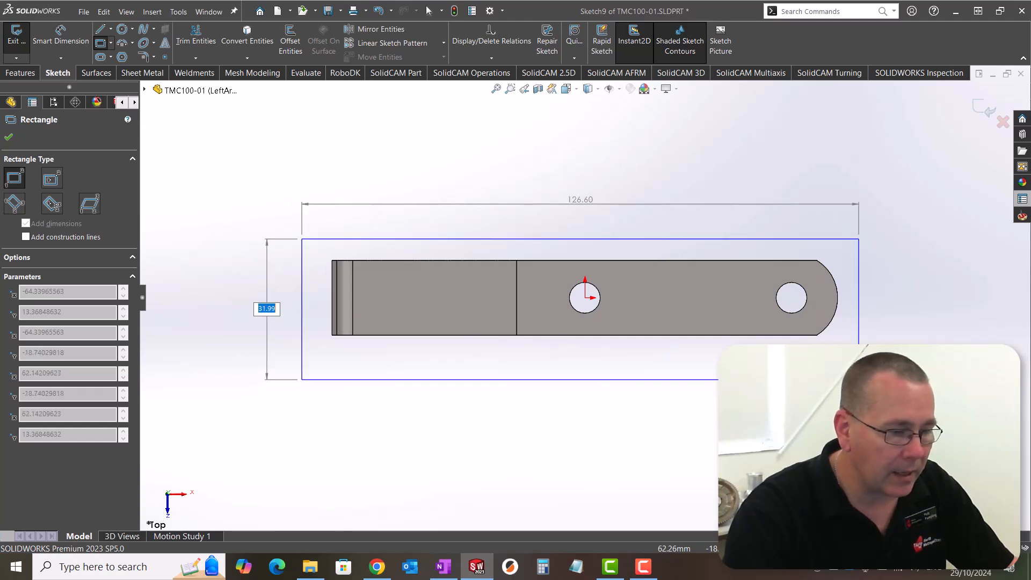
pyautogui.write('2')
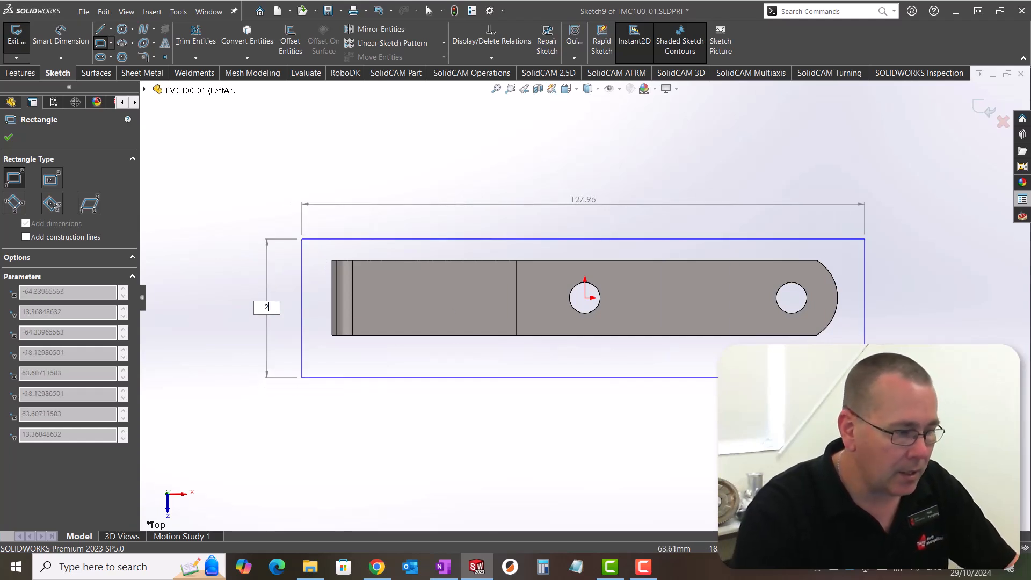
pyautogui.write('5')
pyautogui.press('Return')
pyautogui.write('120')
pyautogui.press('Return')
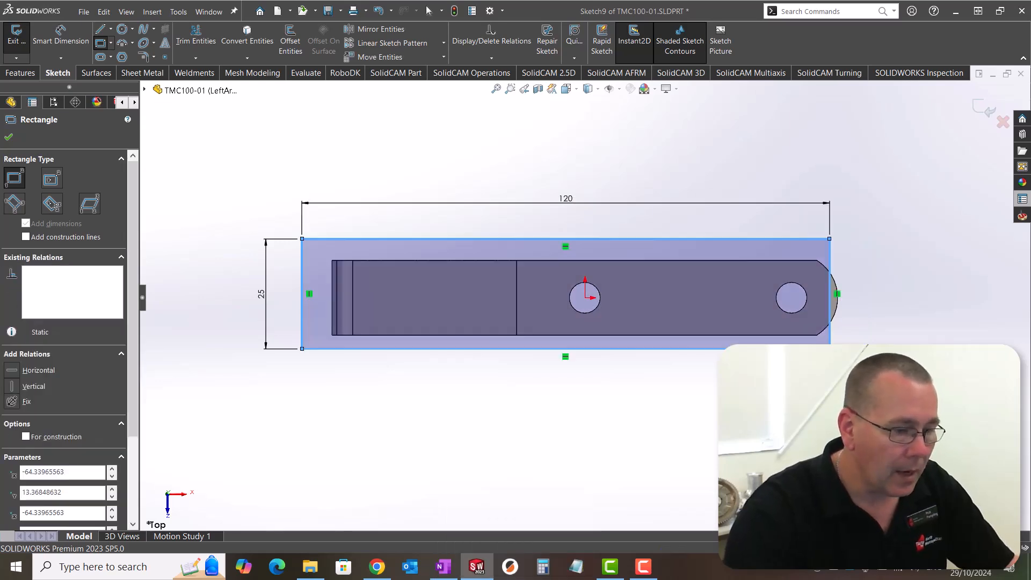
pyautogui.press('Escape')
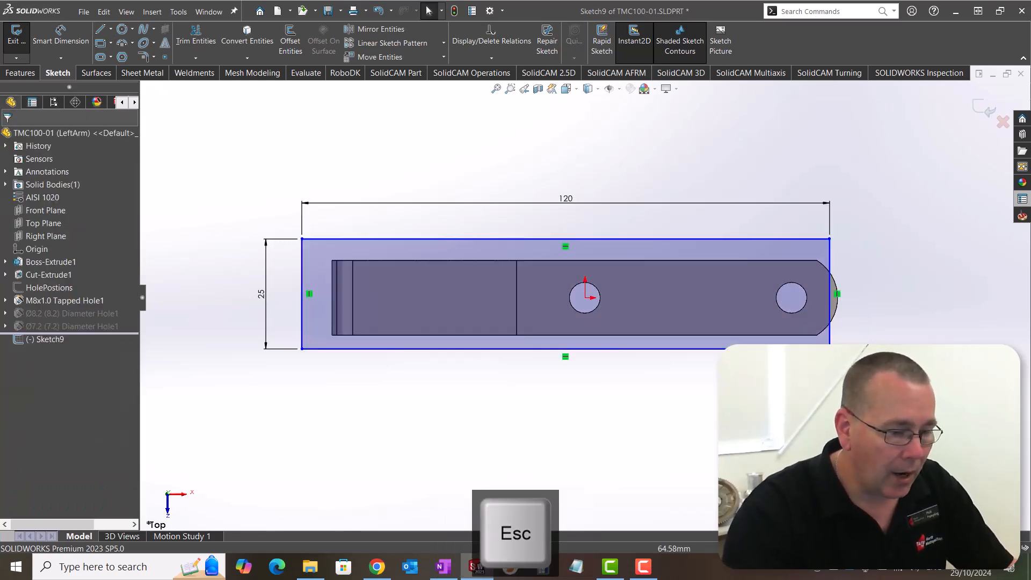
pyautogui.moveTo(830, 348); pyautogui.dragTo(846, 350)
pyautogui.click(885, 227)
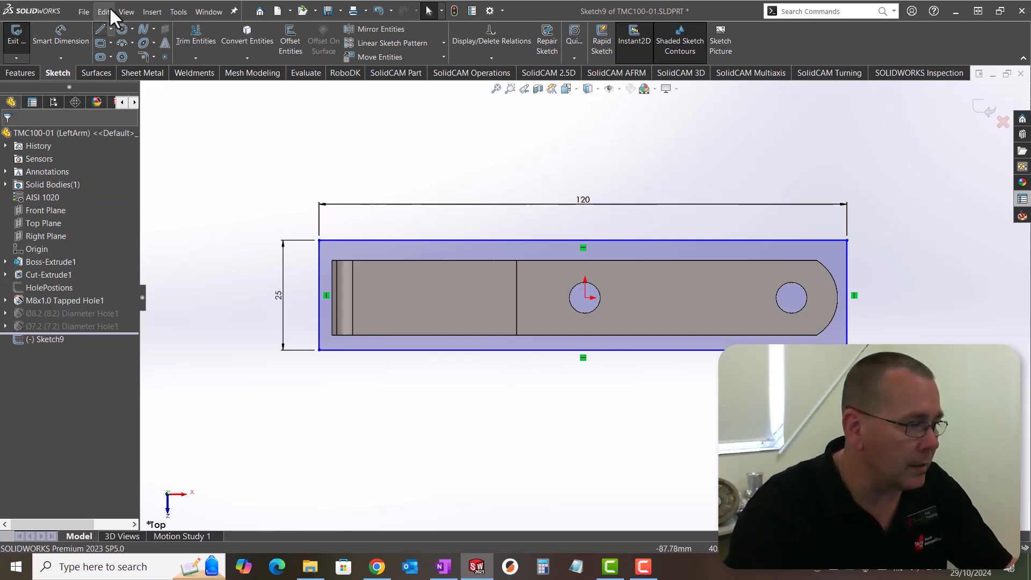
# Draw connected centerlines from one short edge of the rectangle, through the arm's flat end midpoint and rounded tip, to the opposite short edge
pyautogui.click(111, 29)
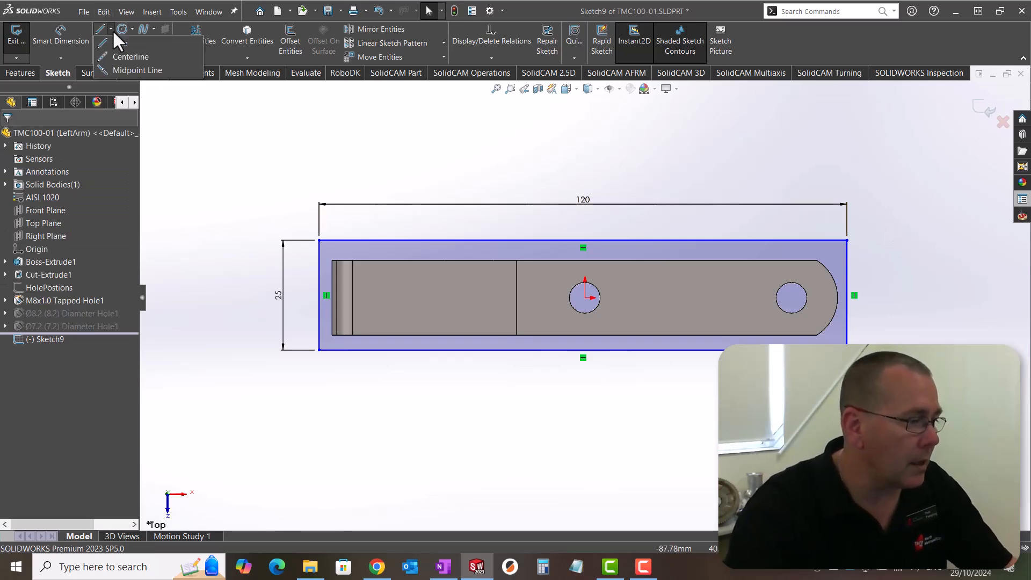
pyautogui.click(131, 57)
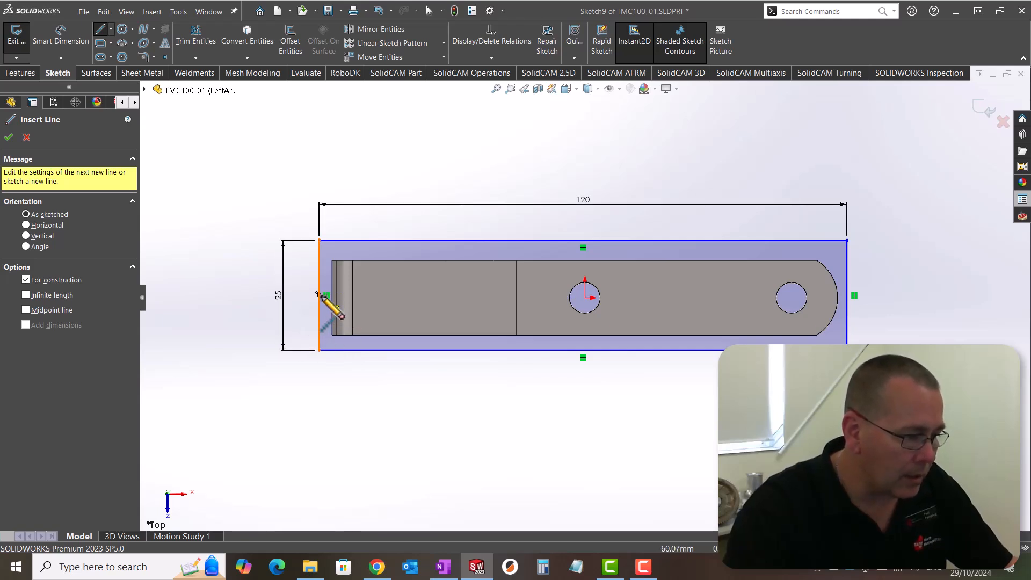
pyautogui.click(320, 295)
pyautogui.scroll(-3, 325, 304)
pyautogui.scroll(-2, 334, 299)
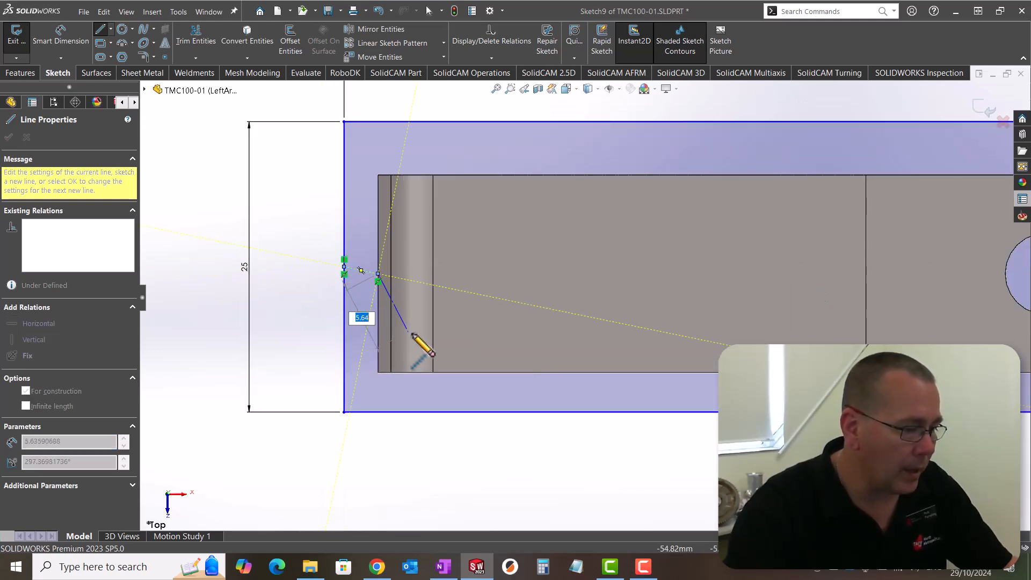
pyautogui.scroll(3, 537, 376)
pyautogui.scroll(3, 671, 376)
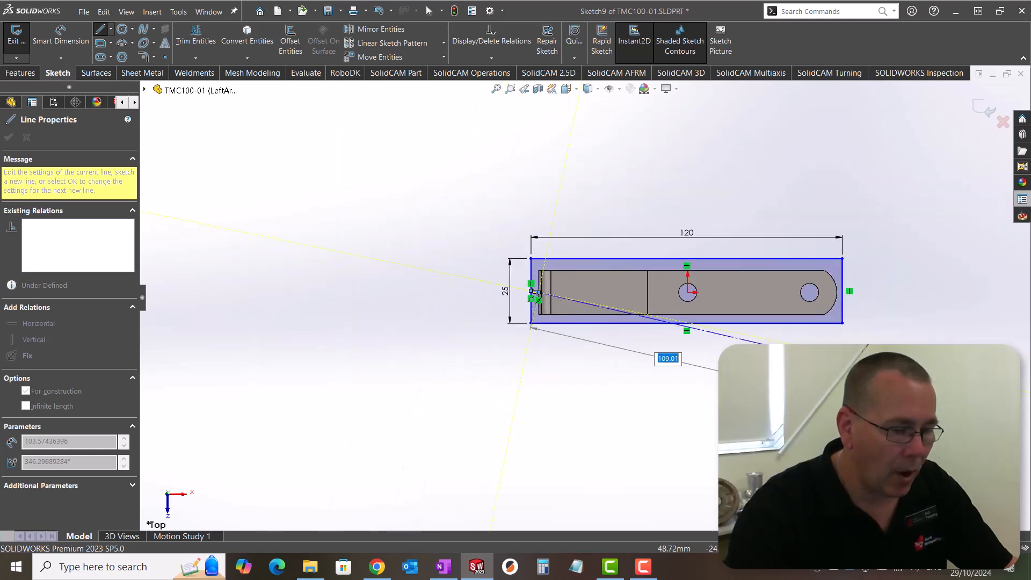
pyautogui.scroll(-3, 838, 329)
pyautogui.scroll(-3, 792, 250)
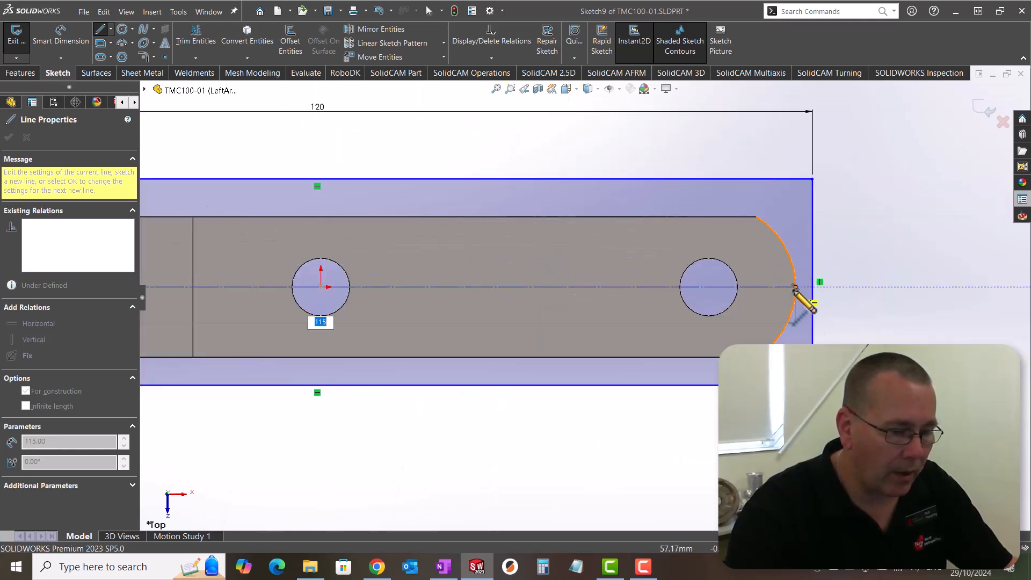
pyautogui.click(796, 287)
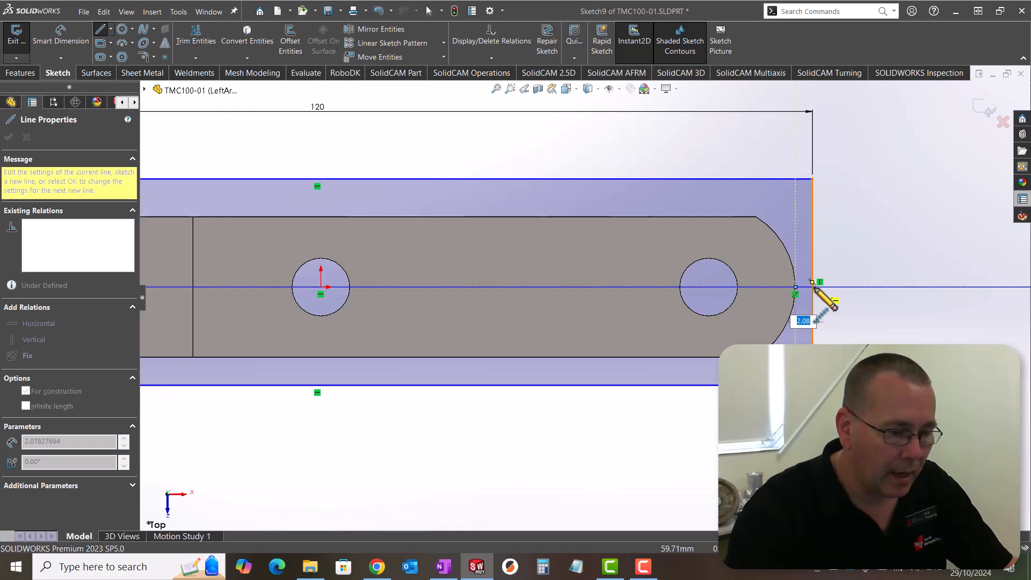
pyautogui.click(812, 282)
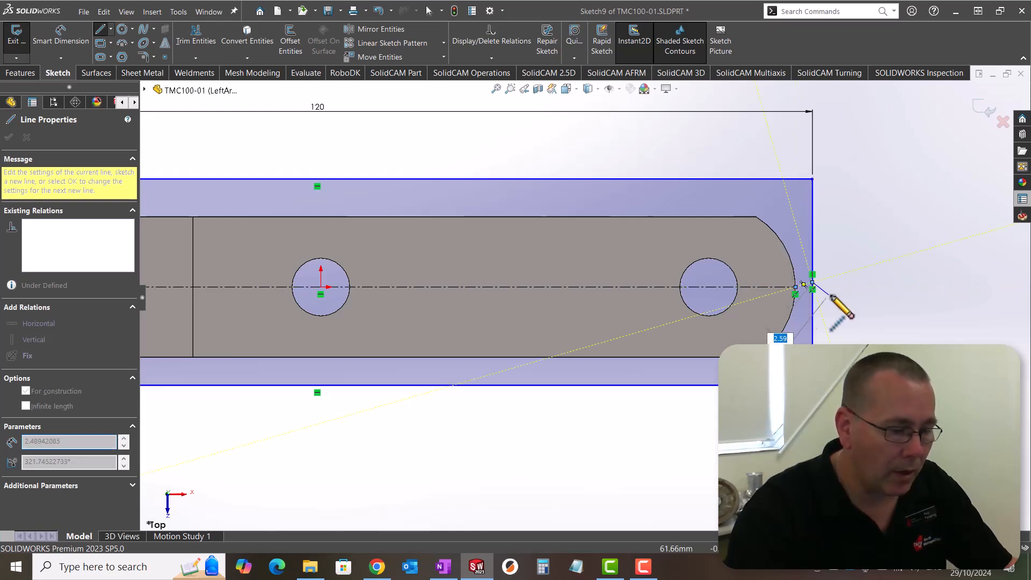
pyautogui.press('Escape')
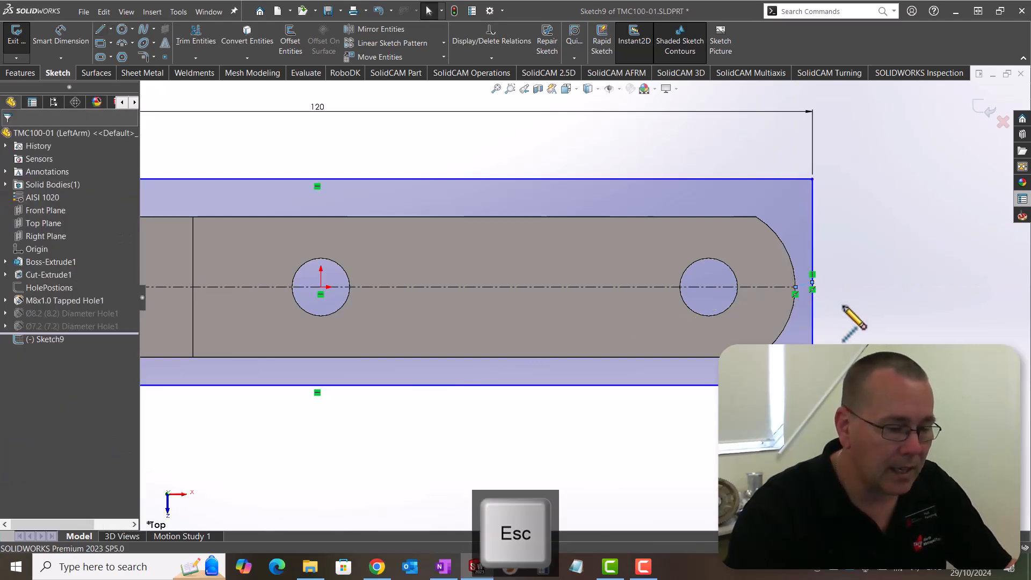
# Make the short centerline between the arm's rounded tip and the rectangle's edge horizontal
pyautogui.click(801, 285)
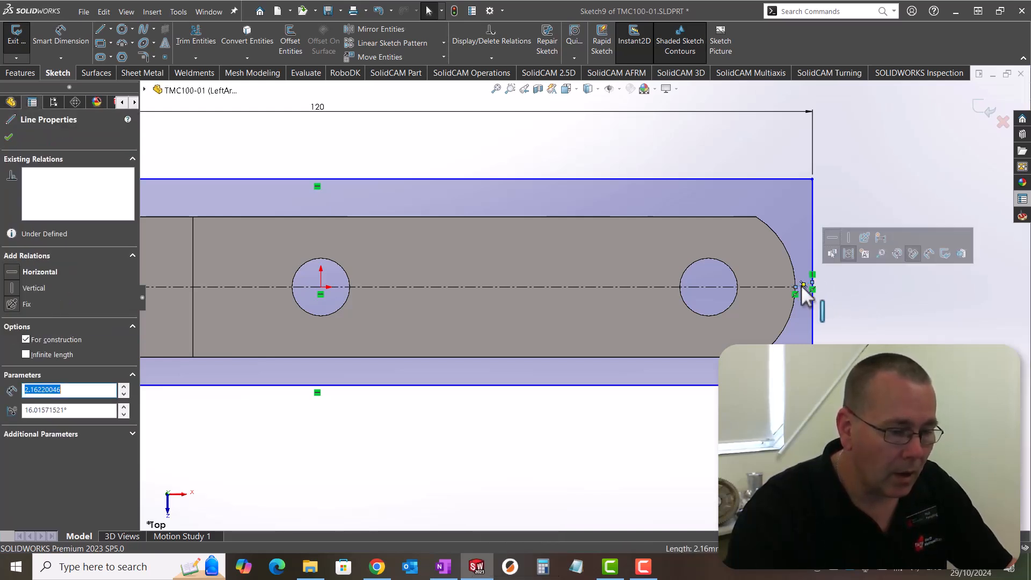
pyautogui.click(833, 237)
pyautogui.click(906, 319)
# Place the rectangle's length and width dimensions outside its outline
pyautogui.press('f')
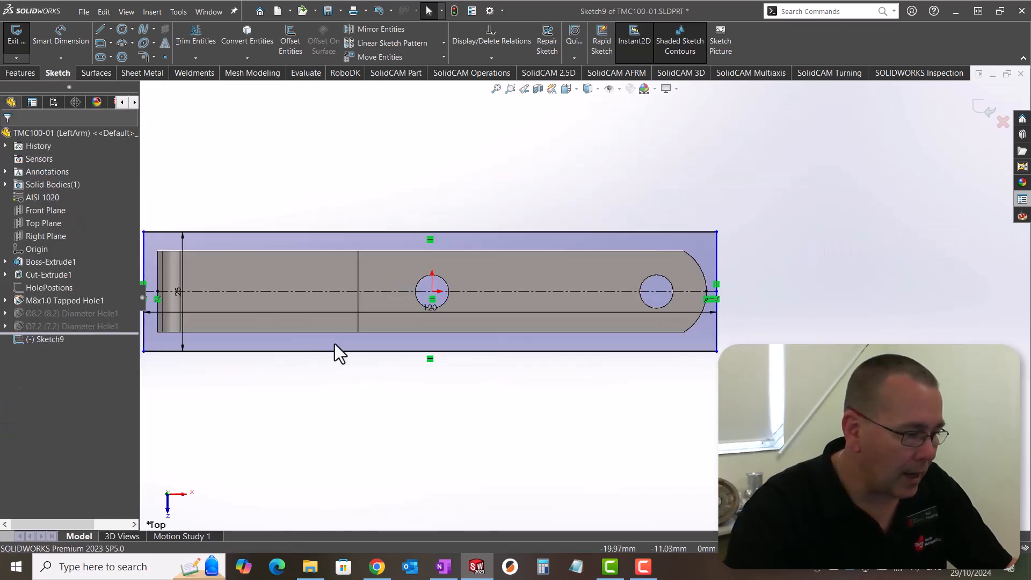
pyautogui.scroll(-3, 279, 295)
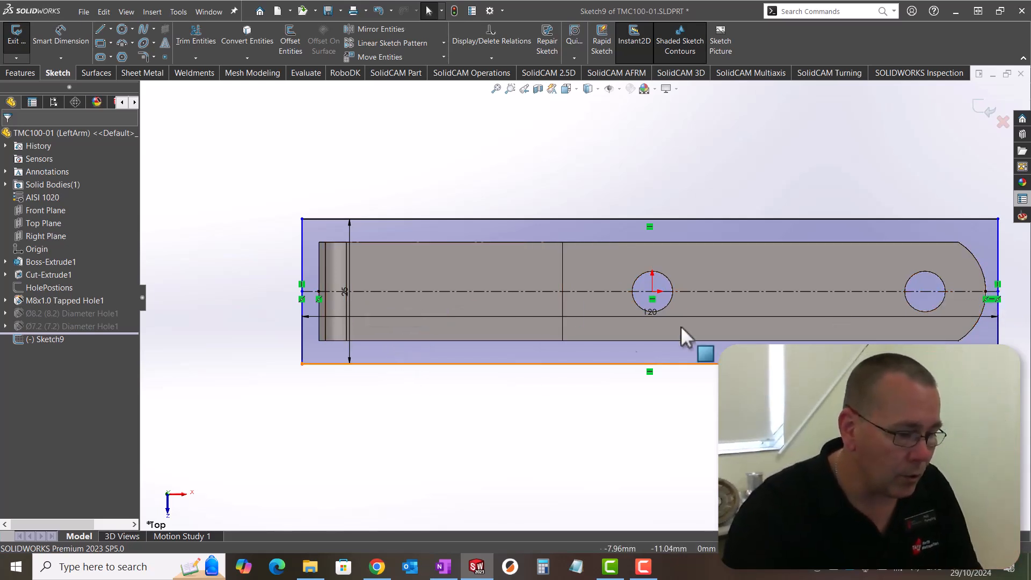
pyautogui.click(665, 317)
pyautogui.click(650, 409)
pyautogui.click(302, 290)
pyautogui.click(267, 286)
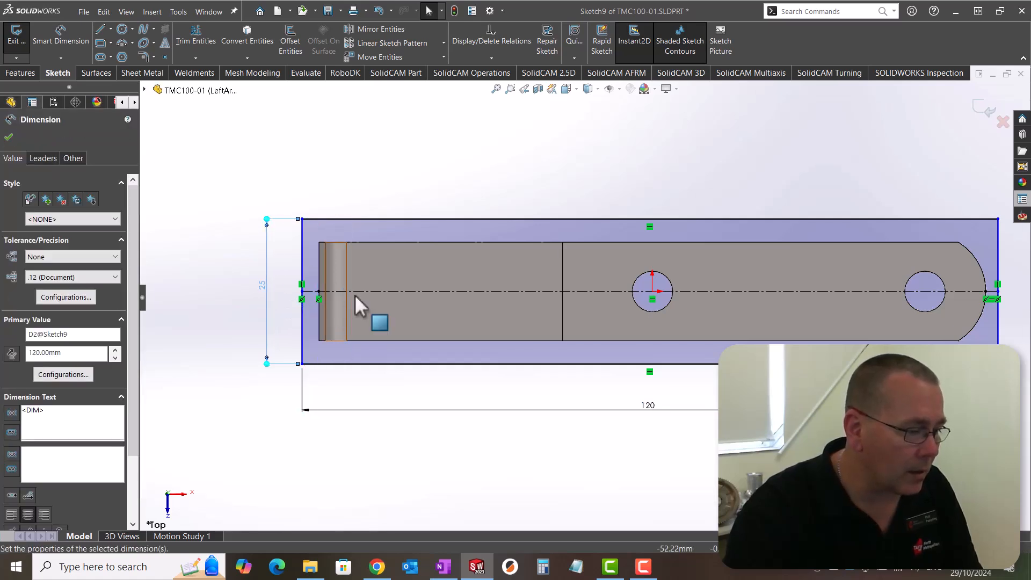
pyautogui.click(310, 292)
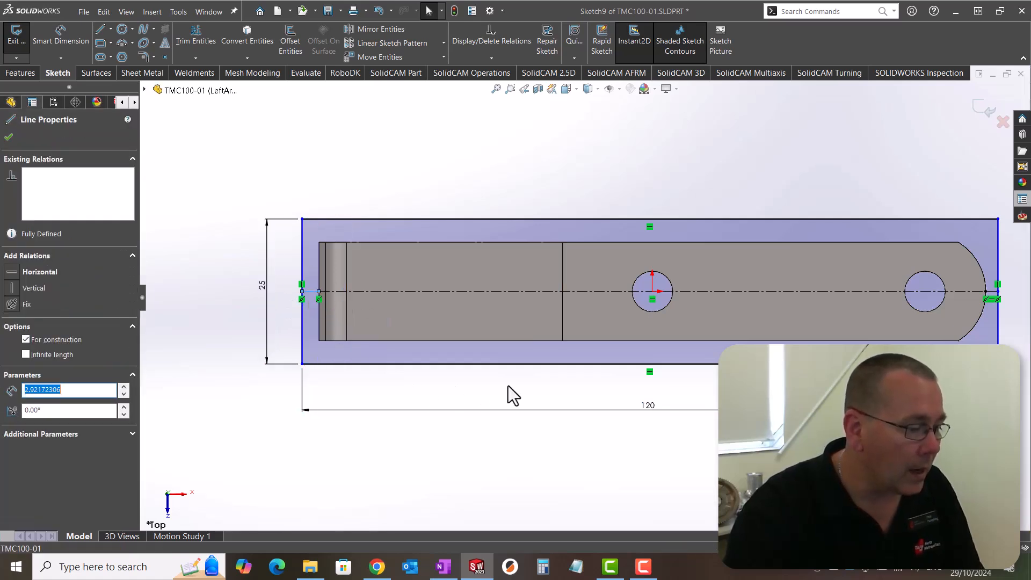
pyautogui.keyDown('ctrl'); pyautogui.click(995, 291); pyautogui.keyUp('ctrl')
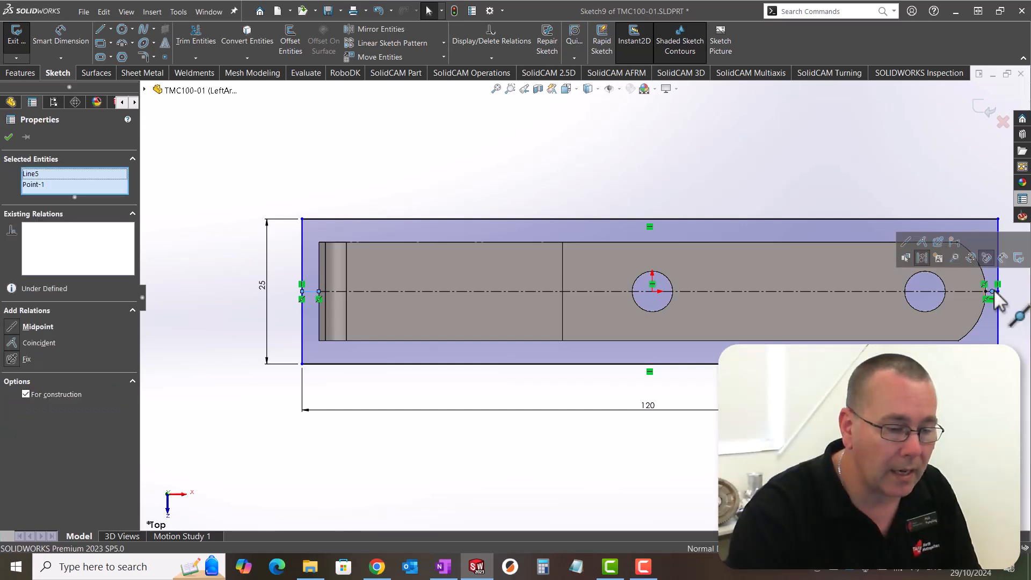
pyautogui.click(1018, 301)
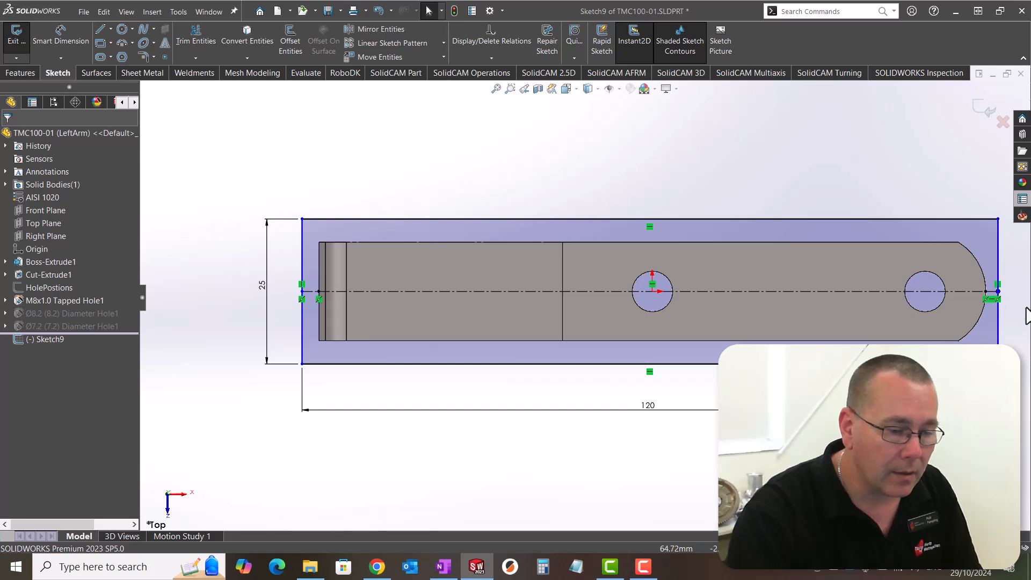
# Make the two short centerlines between the arm's ends and the rectangle's short edges equal in length
pyautogui.click(991, 291)
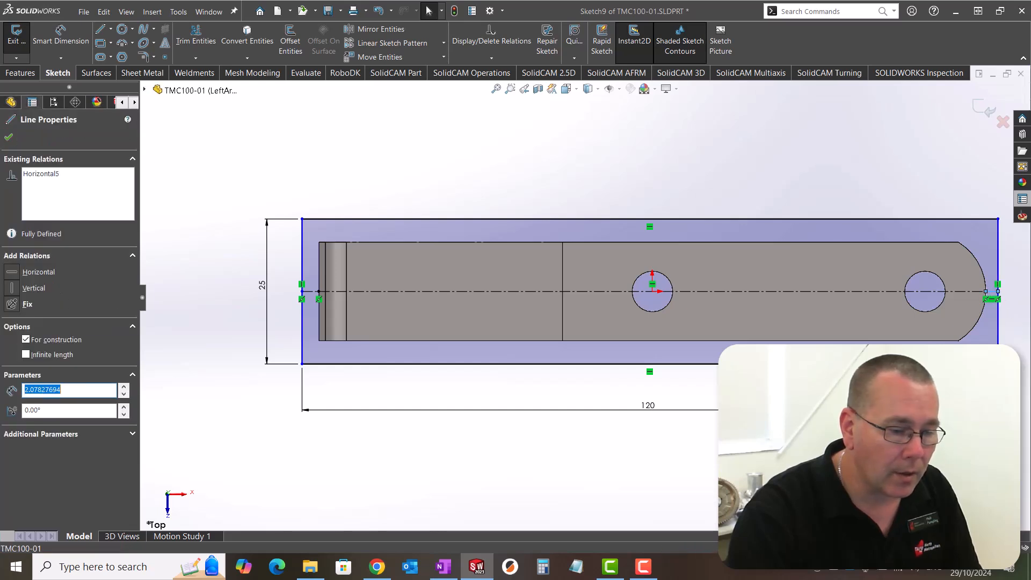
pyautogui.keyDown('ctrl'); pyautogui.click(314, 292); pyautogui.keyUp('ctrl')
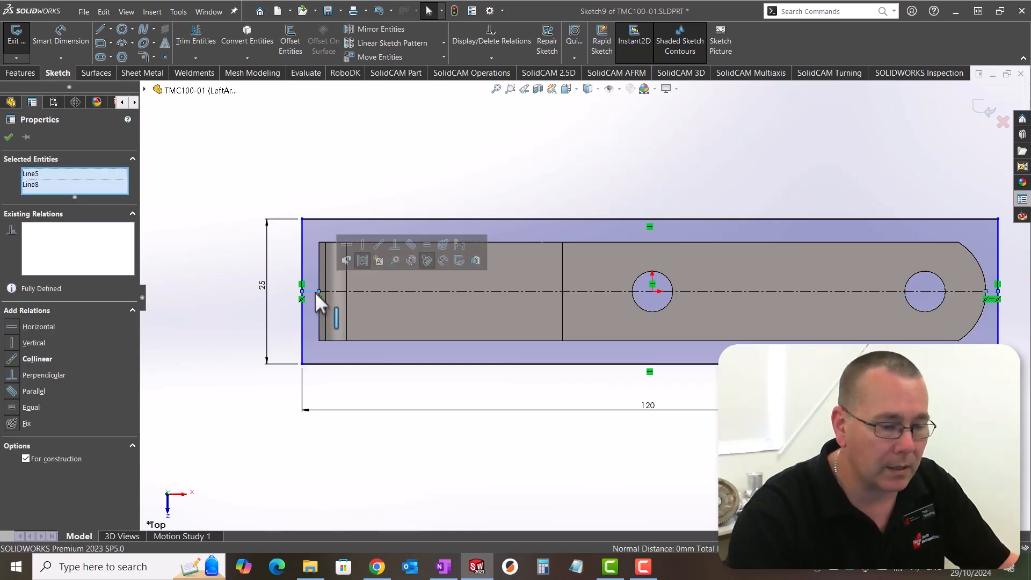
pyautogui.click(426, 245)
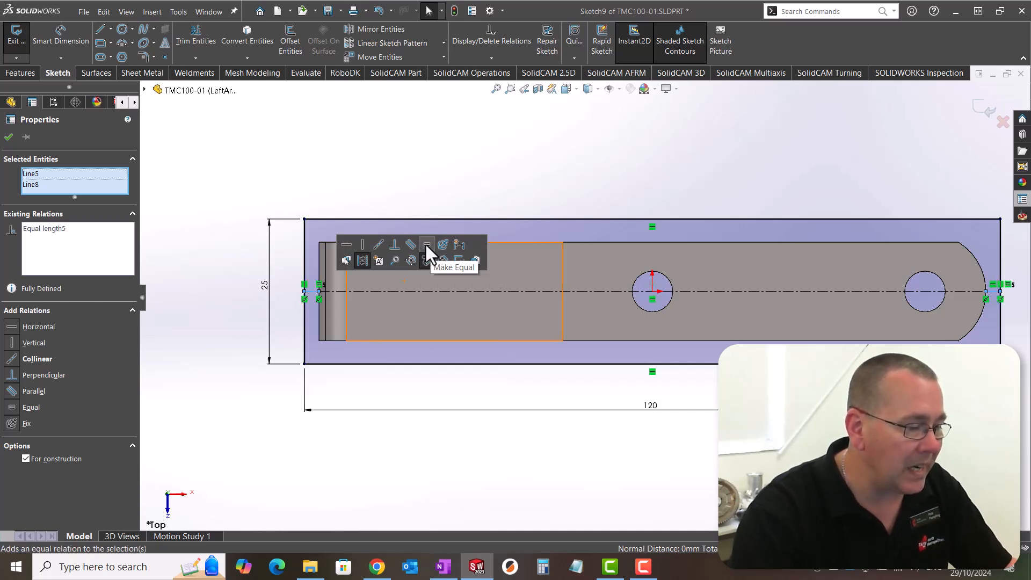
pyautogui.click(546, 160)
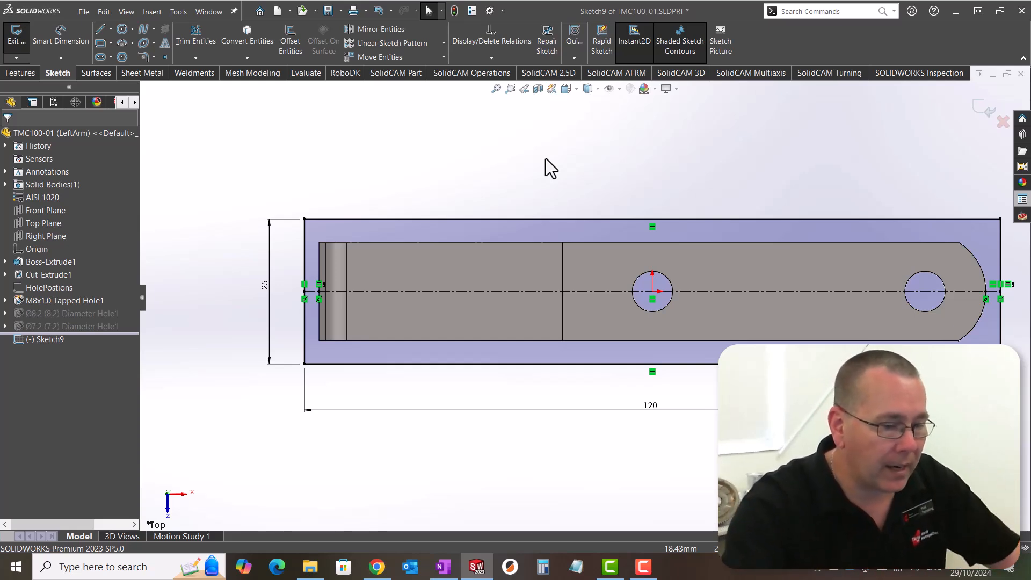
# Extrude the rectangle sketch as a boss with a blind depth of 25 mm around the arm
pyautogui.moveTo(662, 460)
pyautogui.mouseDown(button='middle')
pyautogui.moveTo(571, 299)
pyautogui.moveTo(652, 308)
pyautogui.moveTo(656, 331)
pyautogui.mouseUp(button='middle')
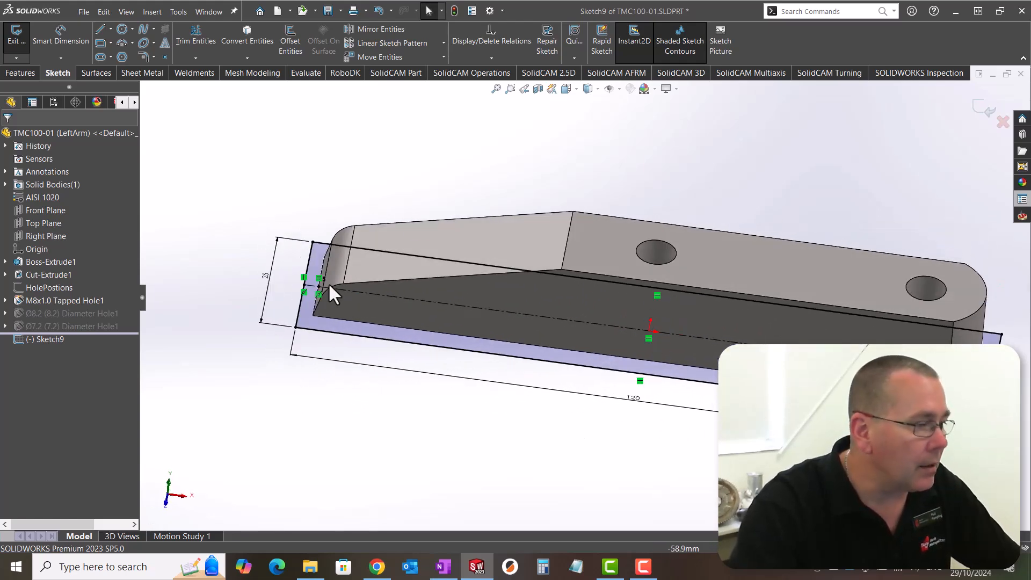
pyautogui.click(29, 75)
pyautogui.click(23, 50)
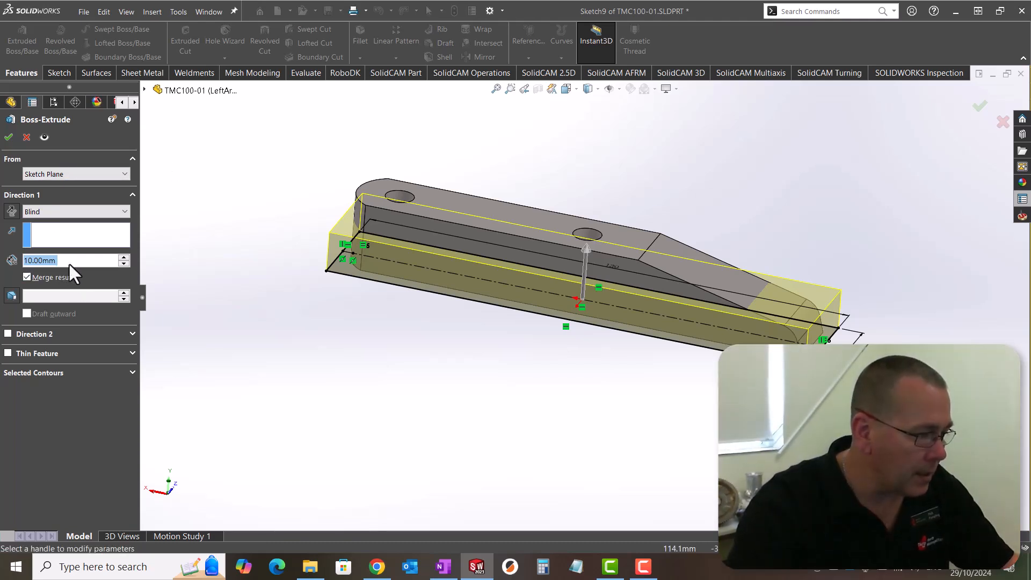
pyautogui.write('25')
pyautogui.press('Return')
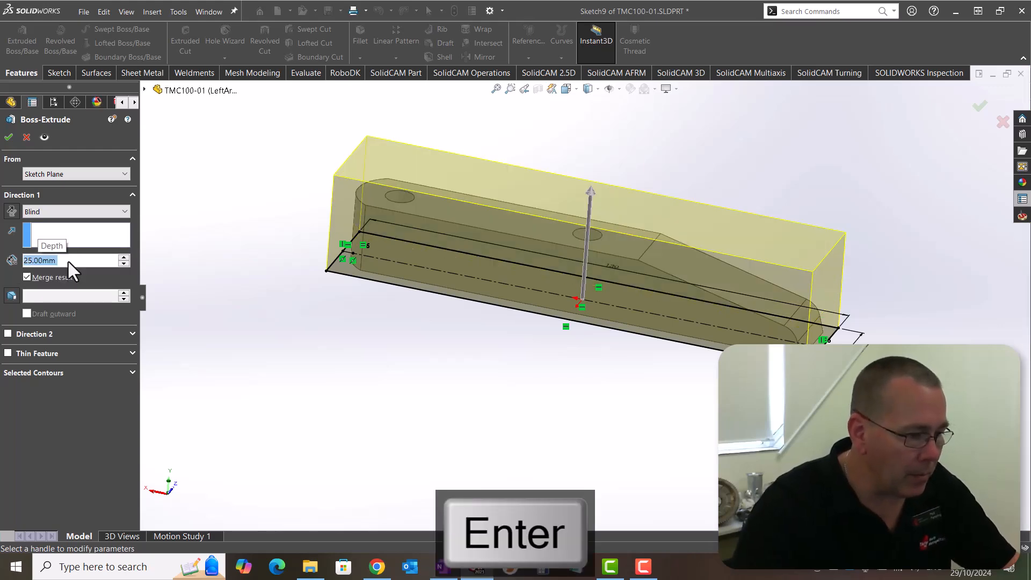
# Start the extrusion at a 6 mm offset from the sketch plane, reversed to begin beneath the arm
pyautogui.moveTo(656, 361)
pyautogui.mouseDown(button='middle')
pyautogui.moveTo(679, 285)
pyautogui.moveTo(654, 285)
pyautogui.moveTo(630, 348)
pyautogui.moveTo(660, 258)
pyautogui.moveTo(654, 270)
pyautogui.mouseUp(button='middle')
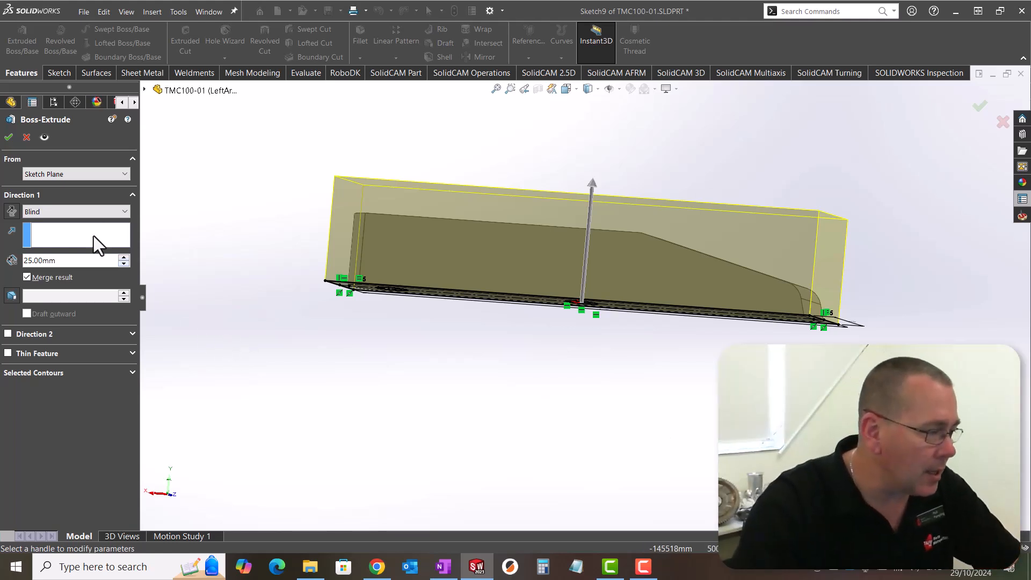
pyautogui.click(88, 174)
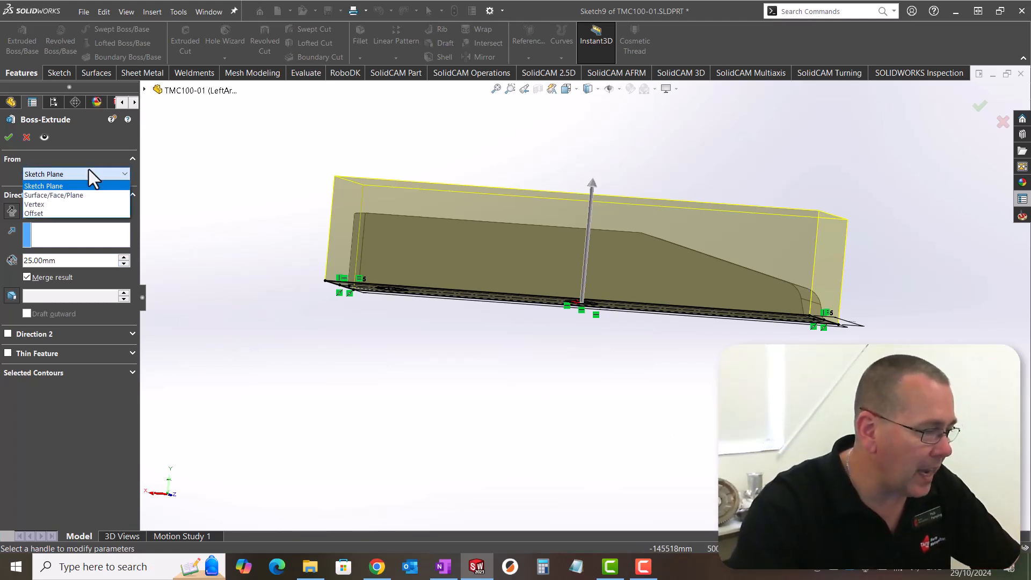
pyautogui.click(44, 214)
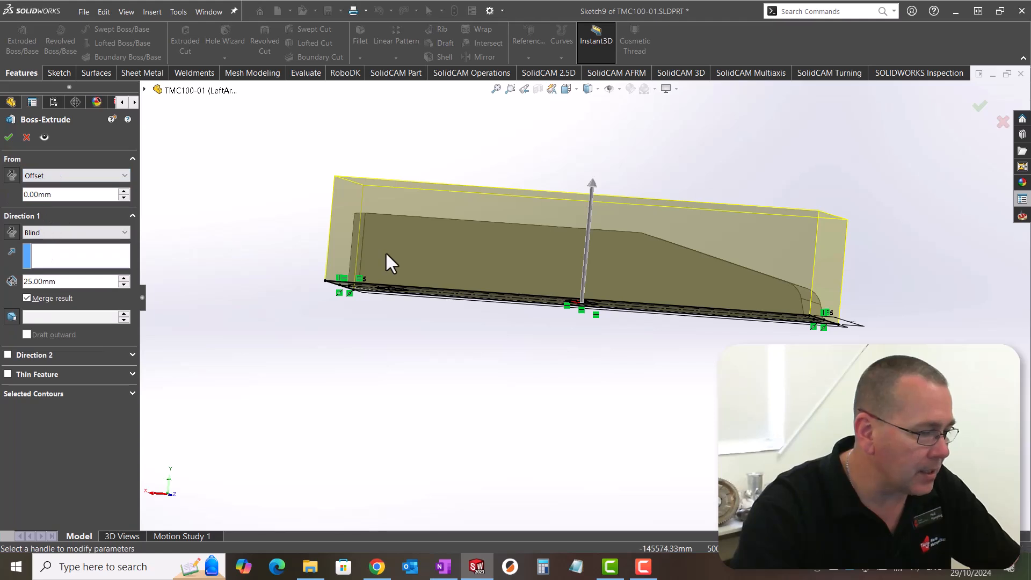
pyautogui.moveTo(585, 380); pyautogui.dragTo(570, 445, button='middle')
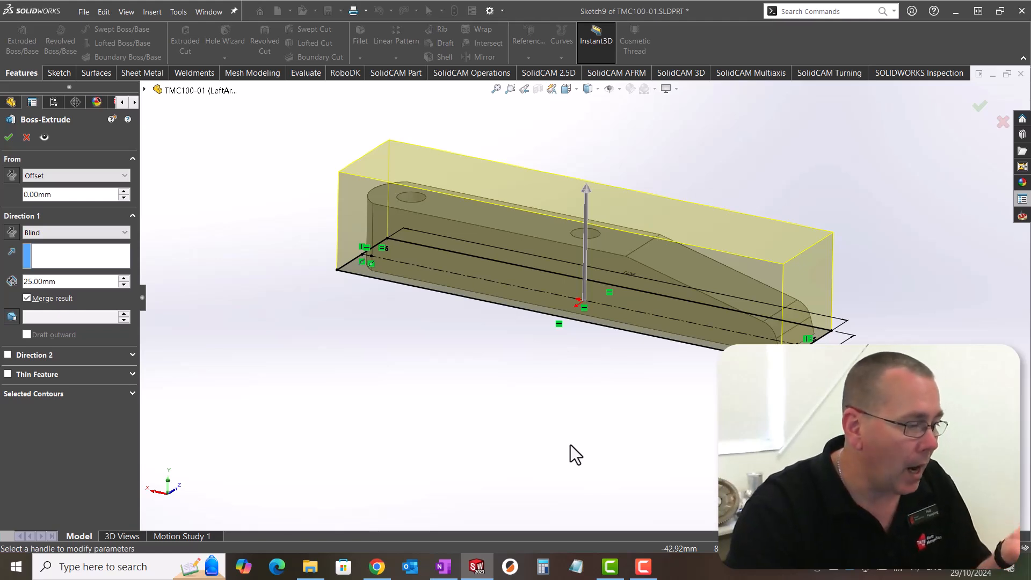
pyautogui.moveTo(56, 195); pyautogui.dragTo(2, 190)
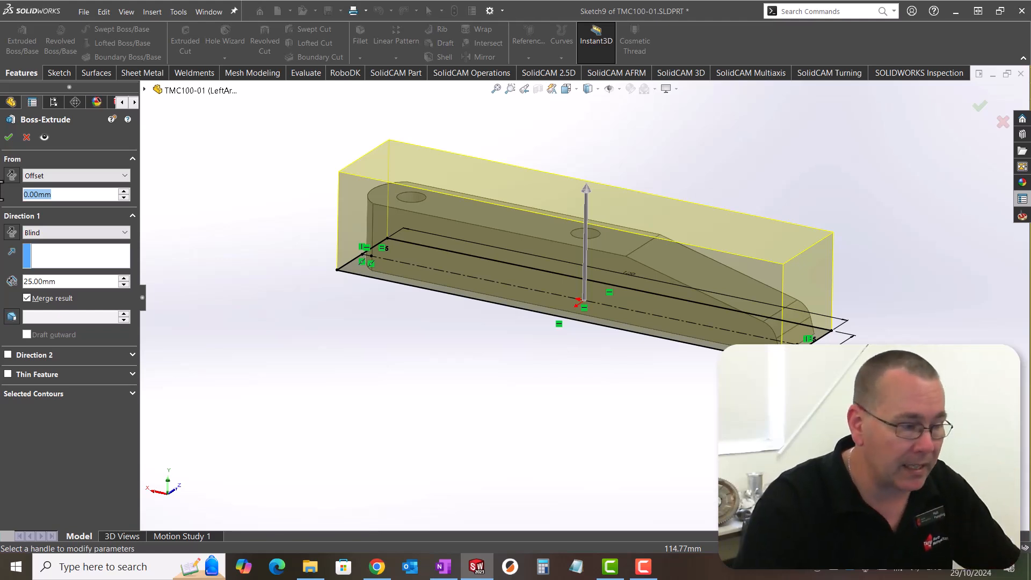
pyautogui.write('6')
pyautogui.press('Return')
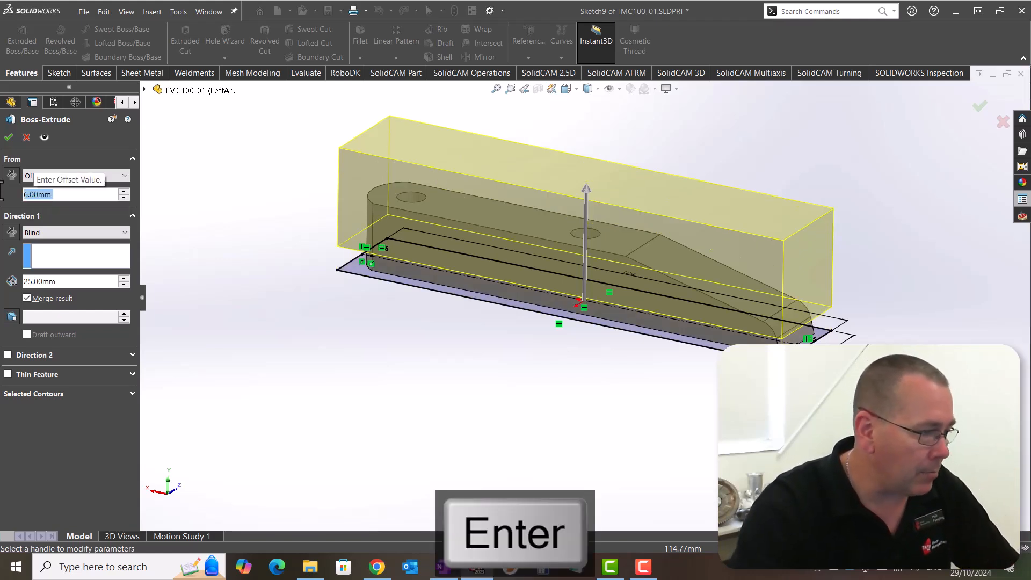
pyautogui.moveTo(418, 373); pyautogui.dragTo(420, 313, button='middle')
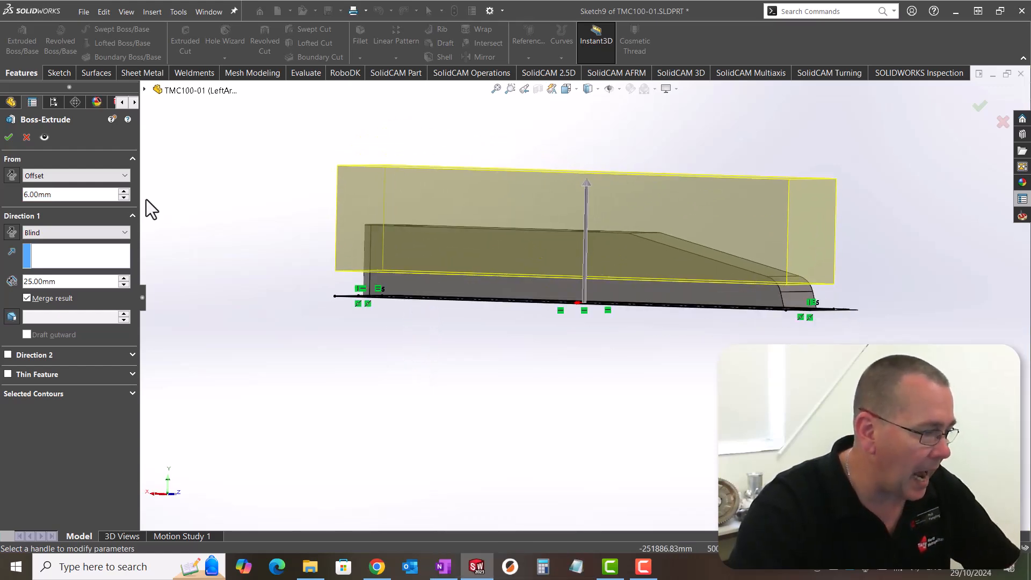
pyautogui.click(13, 174)
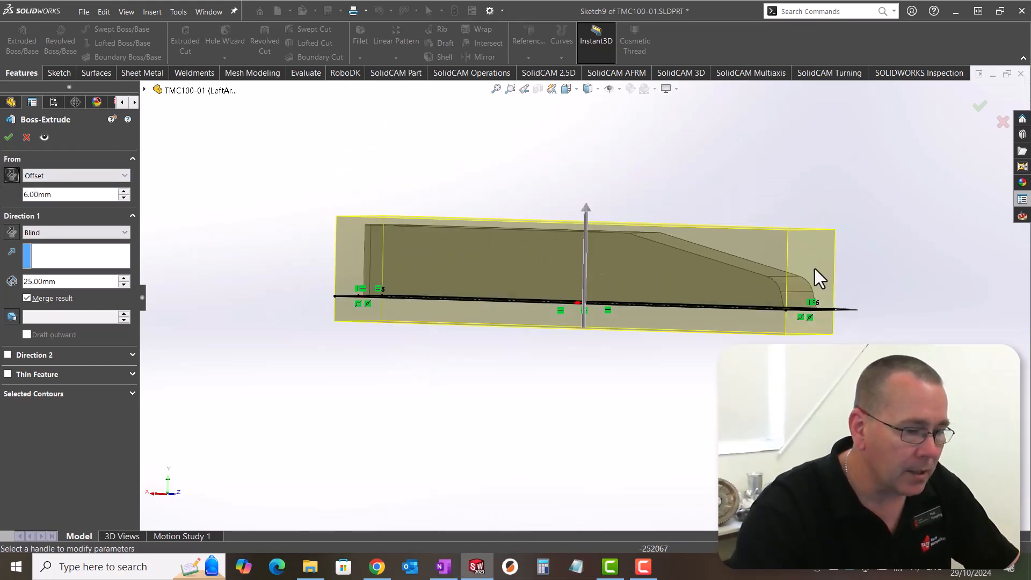
# Turn off merging with the arm and finish the extrusion as a separate solid body
pyautogui.moveTo(901, 220)
pyautogui.mouseDown(button='middle')
pyautogui.moveTo(925, 276)
pyautogui.moveTo(925, 259)
pyautogui.moveTo(951, 284)
pyautogui.moveTo(921, 279)
pyautogui.moveTo(946, 299)
pyautogui.moveTo(910, 288)
pyautogui.moveTo(939, 241)
pyautogui.moveTo(914, 219)
pyautogui.moveTo(902, 237)
pyautogui.moveTo(904, 218)
pyautogui.moveTo(893, 219)
pyautogui.moveTo(906, 245)
pyautogui.mouseUp(button='middle')
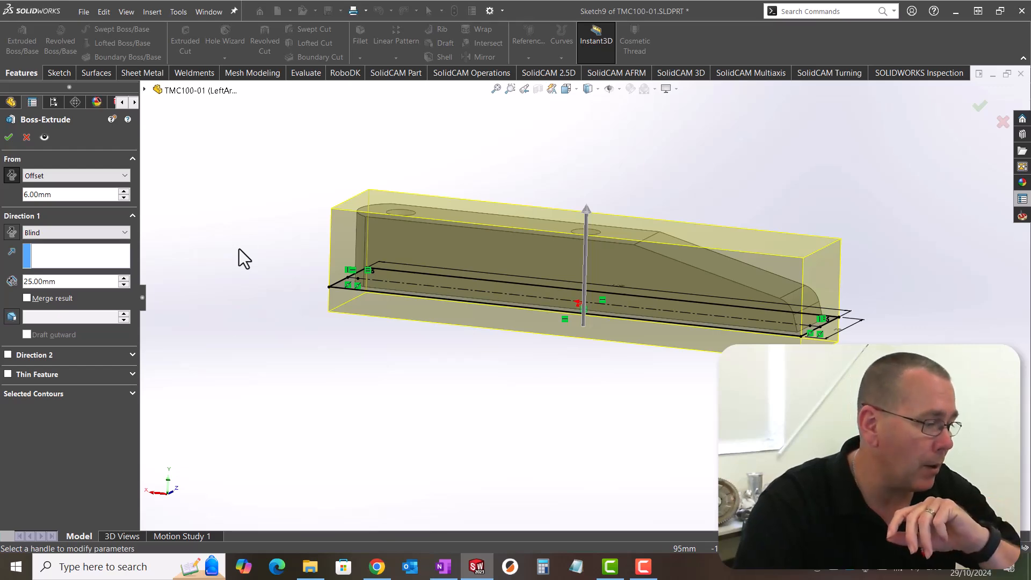
pyautogui.click(9, 136)
pyautogui.click(276, 414)
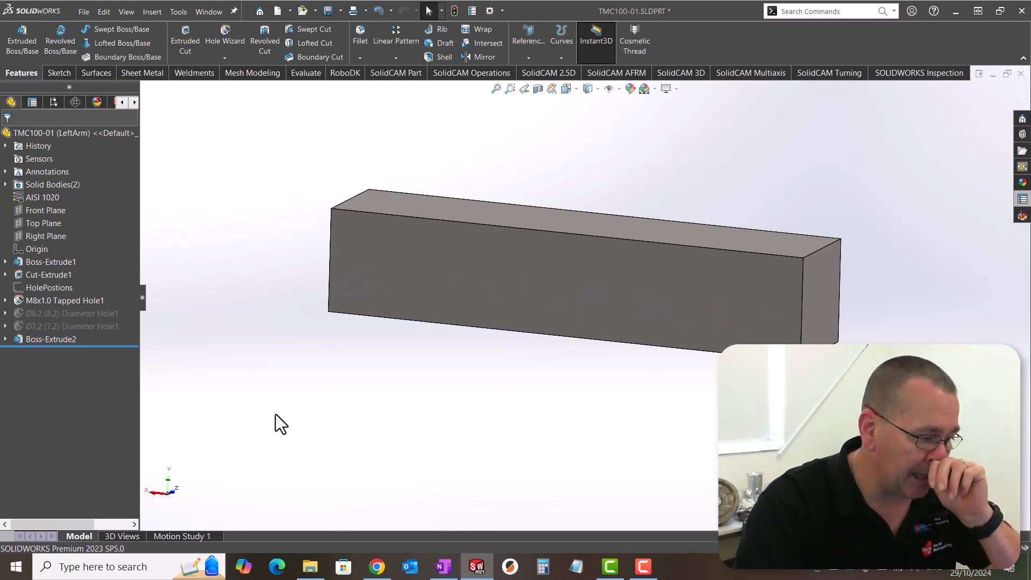
# Reopen the block extrusion's definition to examine its offset, depth, merge and configuration settings
pyautogui.rightClick(54, 339)
pyautogui.click(69, 311)
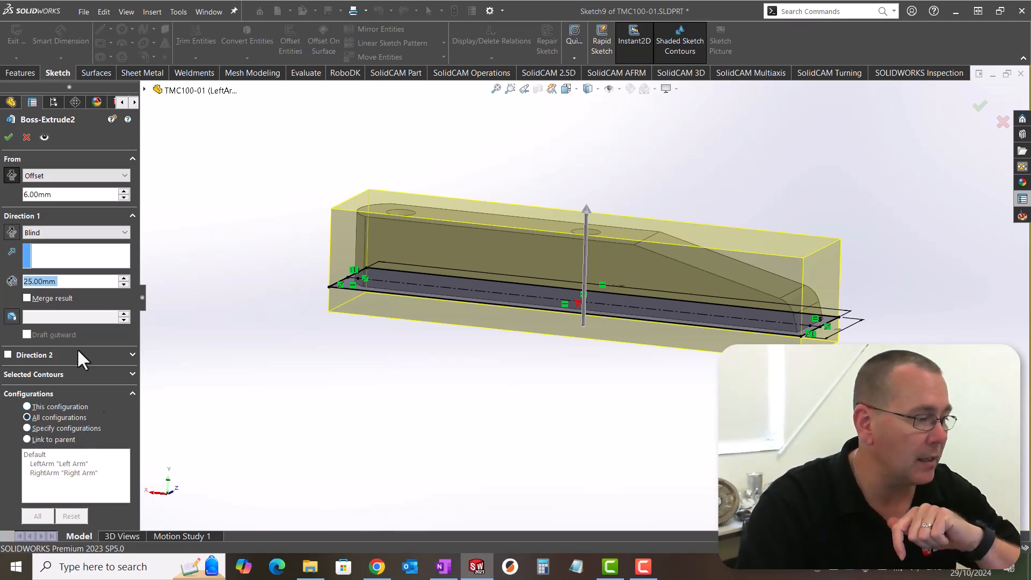
pyautogui.click(9, 137)
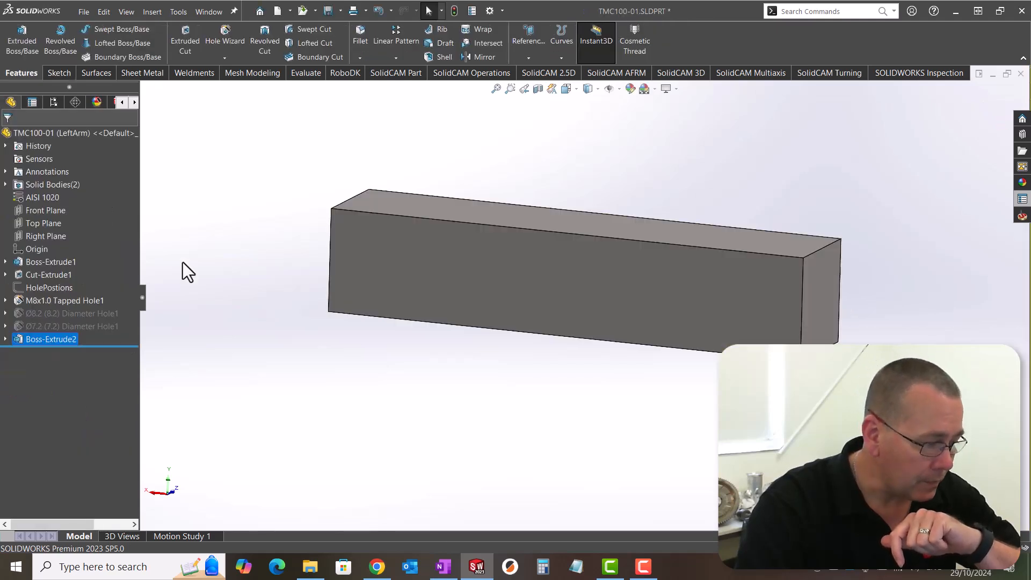
# Change the transparency of the block extrusion to reveal the arm inside it
pyautogui.moveTo(663, 403); pyautogui.dragTo(671, 450, button='middle')
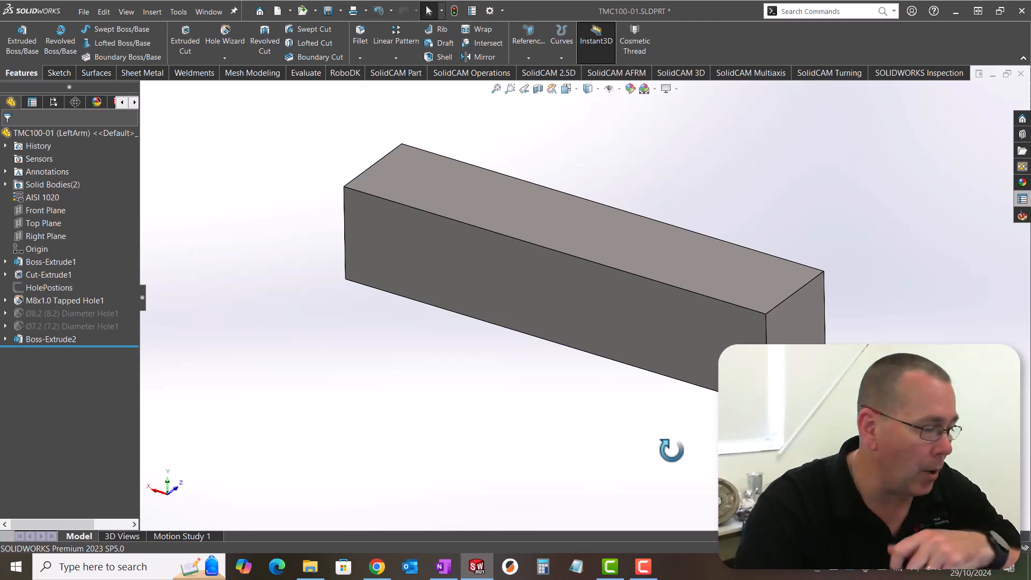
pyautogui.rightClick(46, 340)
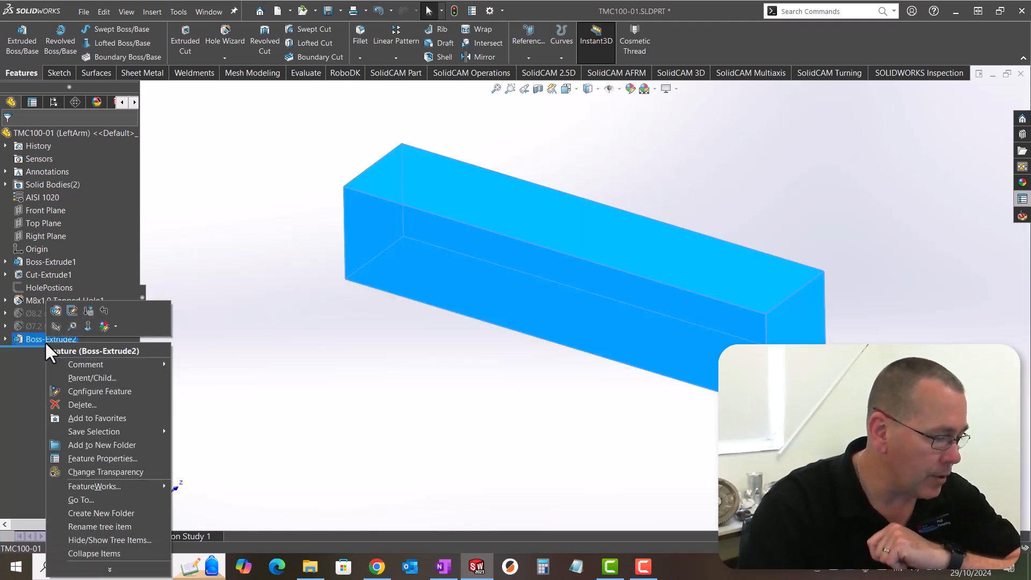
pyautogui.click(117, 473)
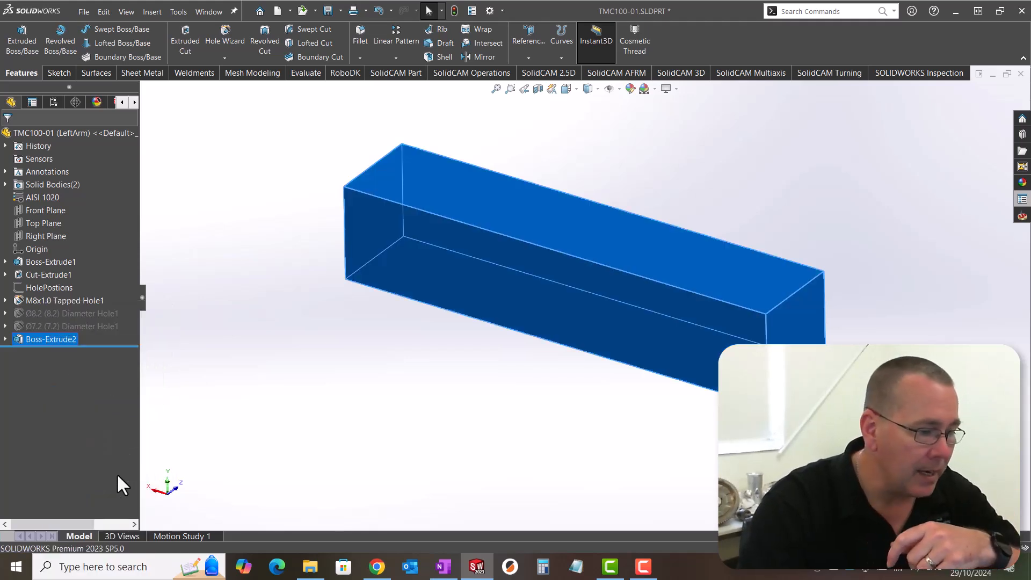
pyautogui.click(260, 468)
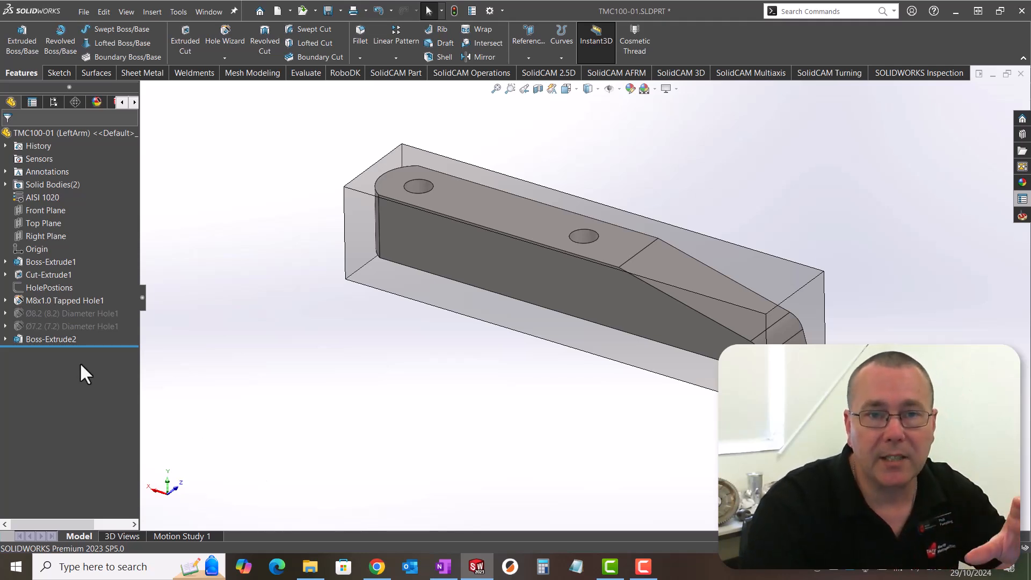
# Rename the block extrusion feature as StockMaterial and save the part
pyautogui.click(60, 339)
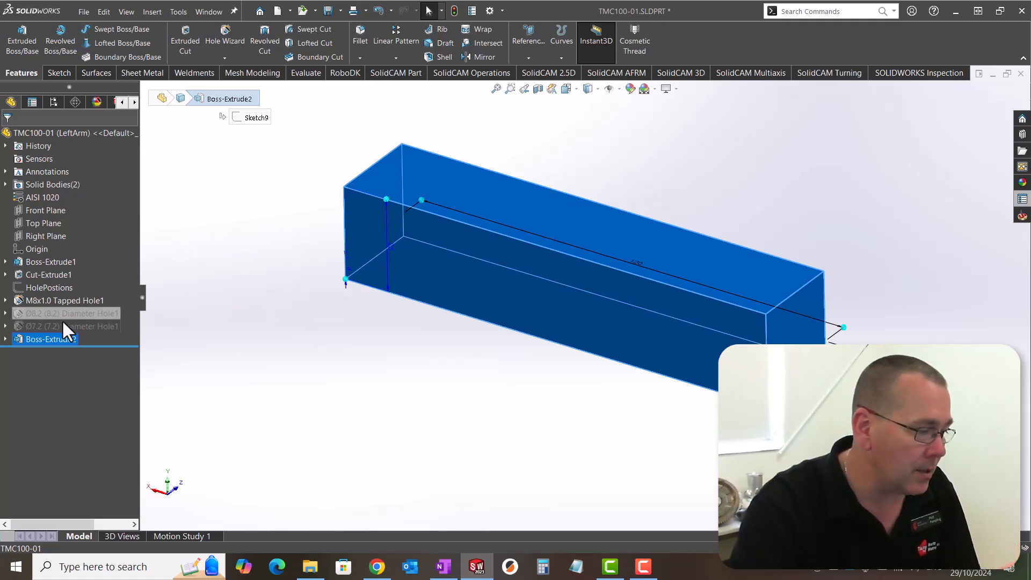
pyautogui.click(50, 340)
pyautogui.click(49, 339)
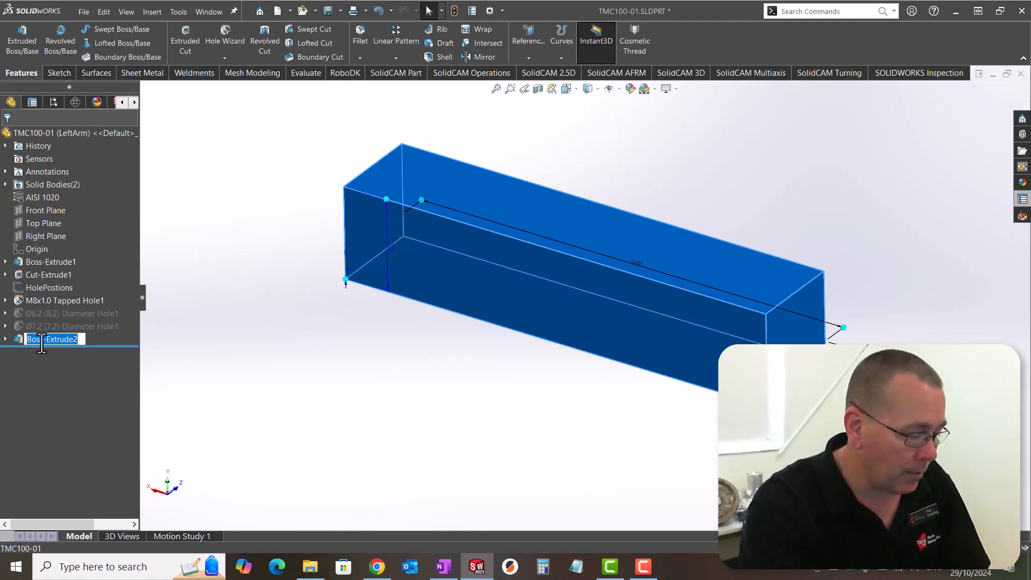
pyautogui.write('Stock')
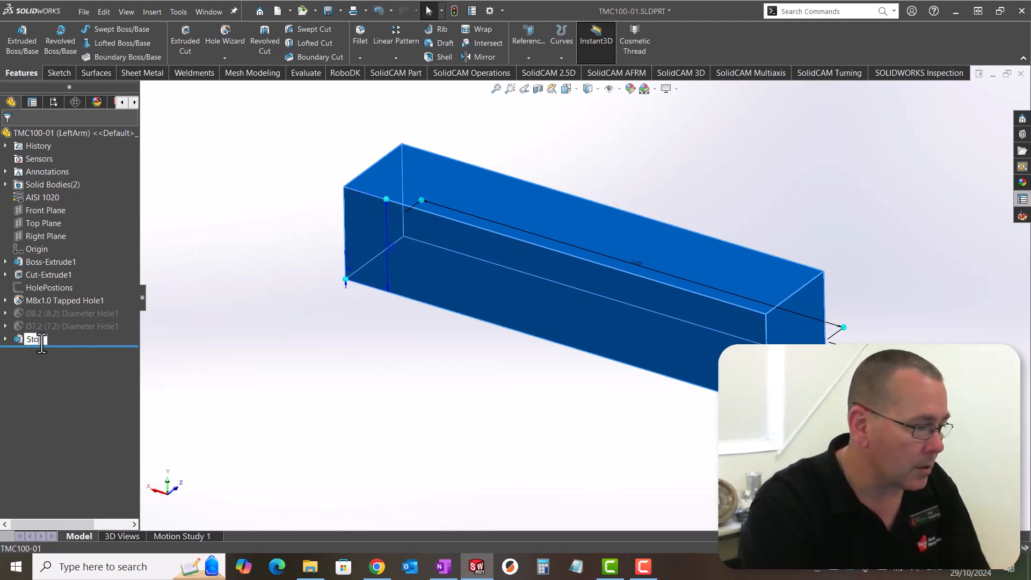
pyautogui.write('Material')
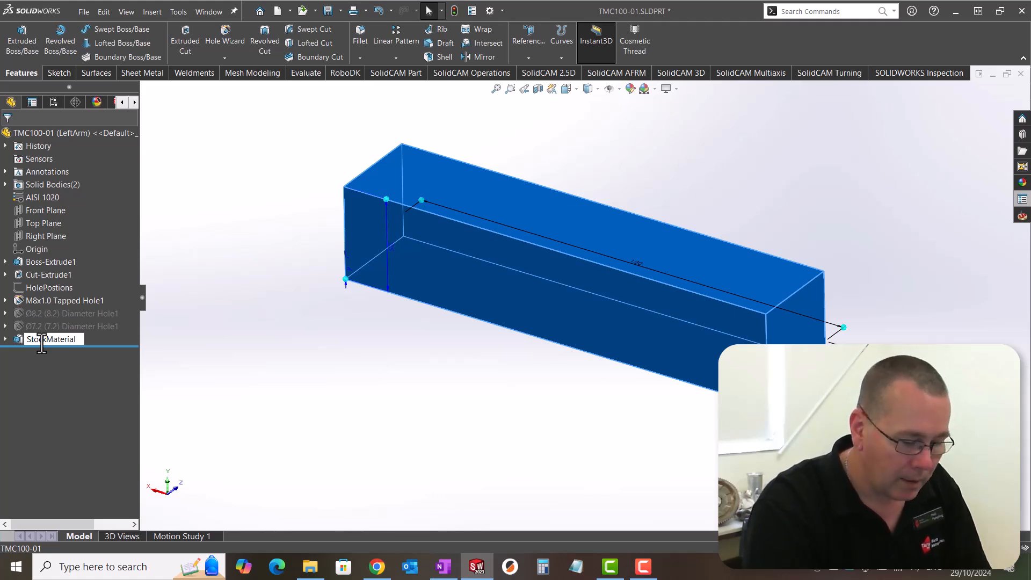
pyautogui.press('Return')
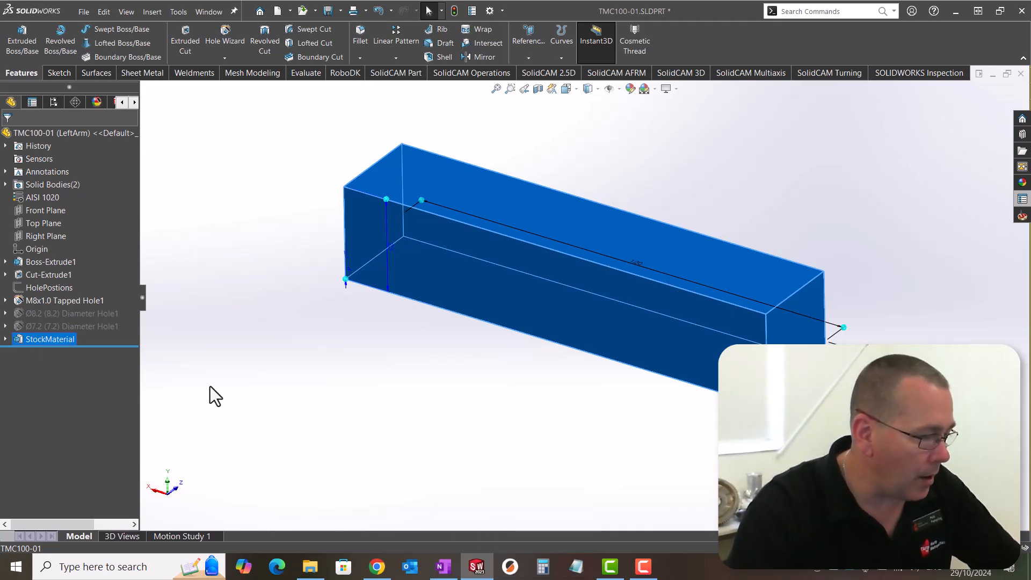
pyautogui.click(340, 378)
pyautogui.moveTo(556, 398); pyautogui.dragTo(548, 448, button='middle')
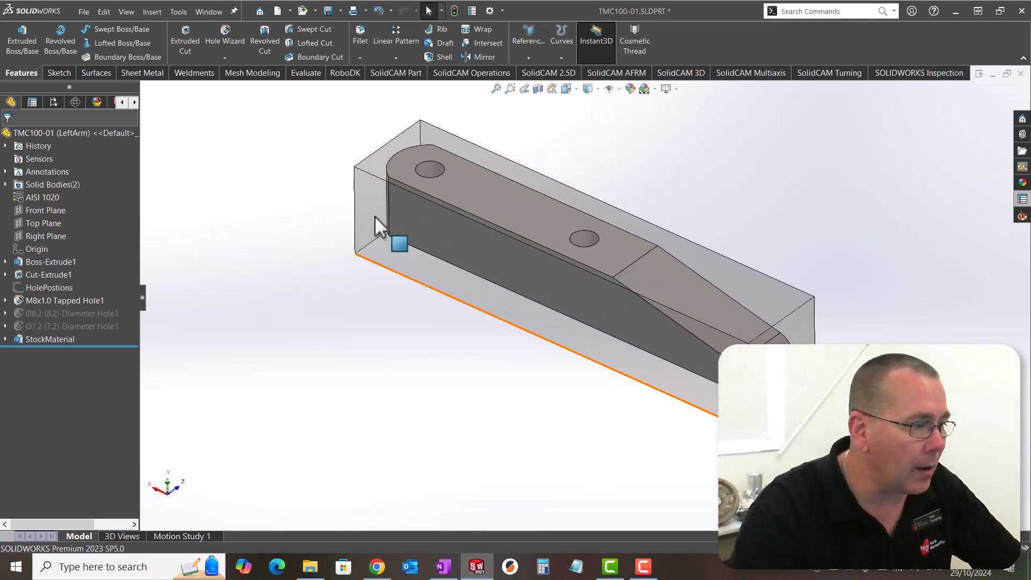
pyautogui.click(328, 10)
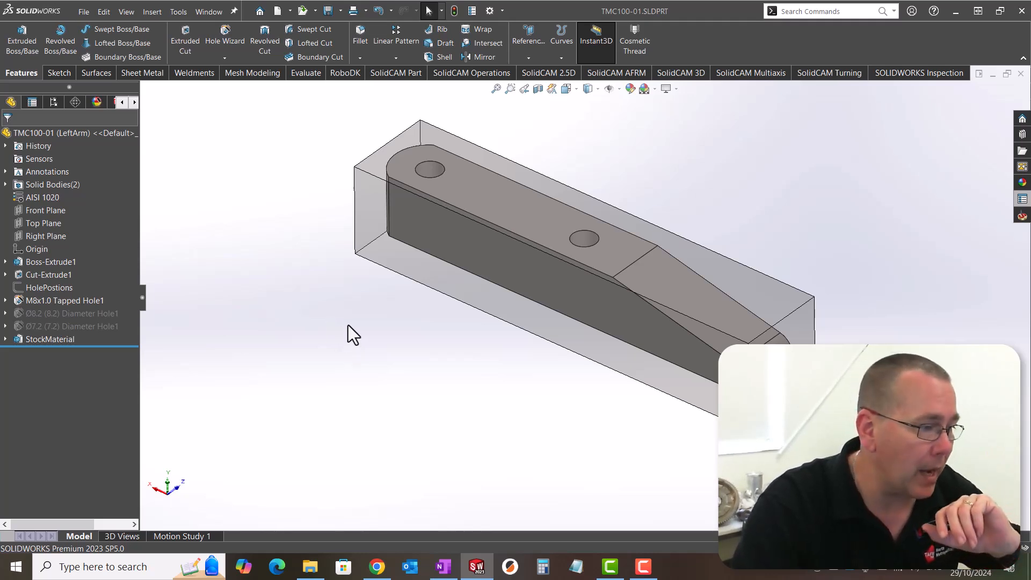
# Open the part Vice - Fixture01.SLDPRT from the Tool Makers Clamp folder
pyautogui.click(302, 11)
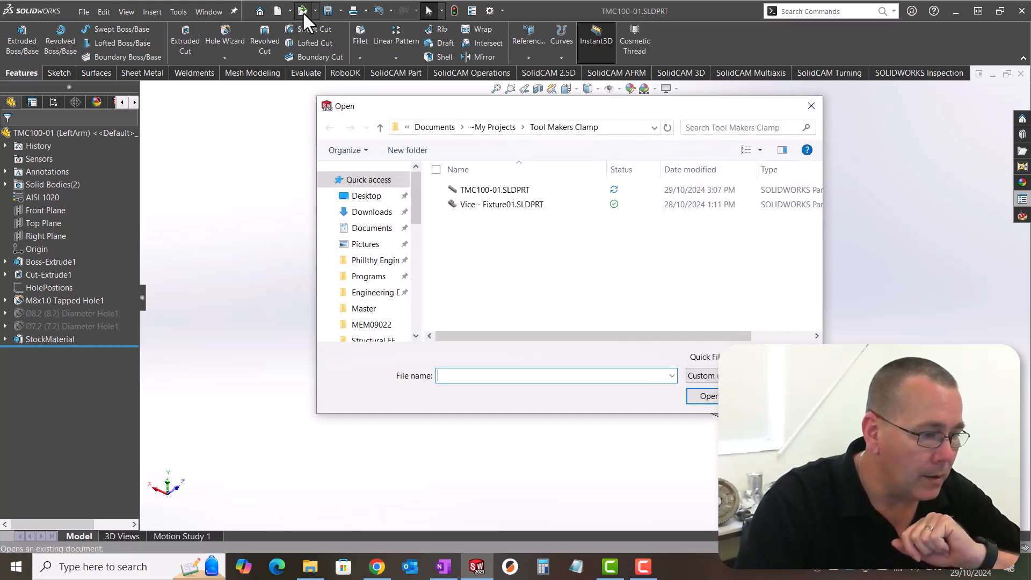
pyautogui.click(495, 207)
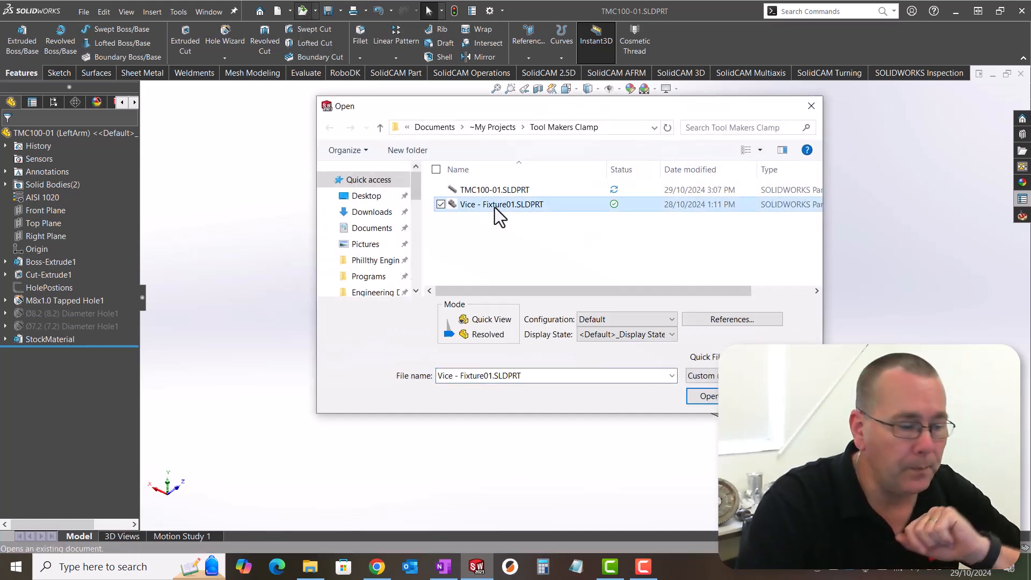
pyautogui.click(700, 397)
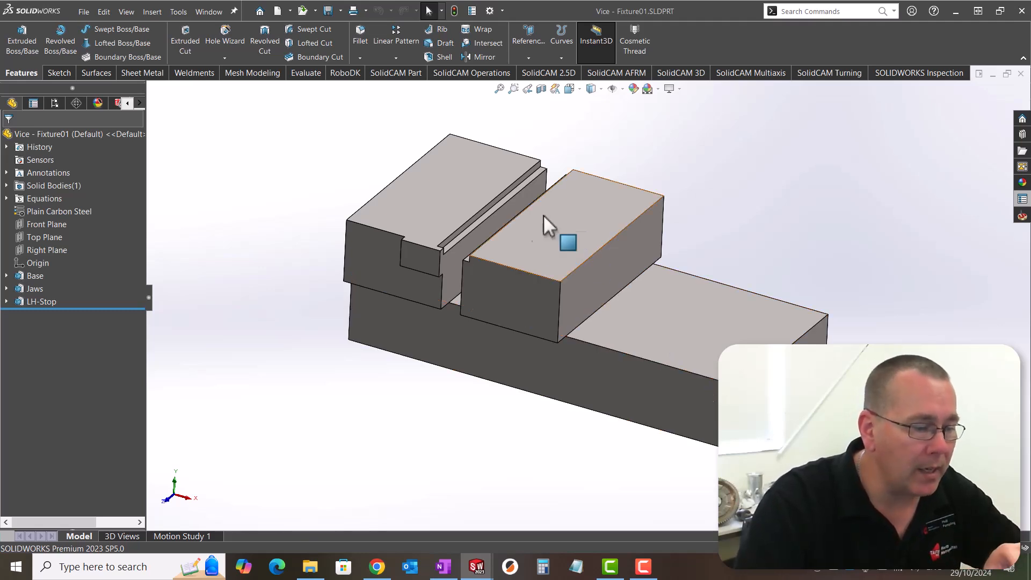
# Inspect the fixture's Base and Jaws features and their dimensions in the model
pyautogui.click(34, 275)
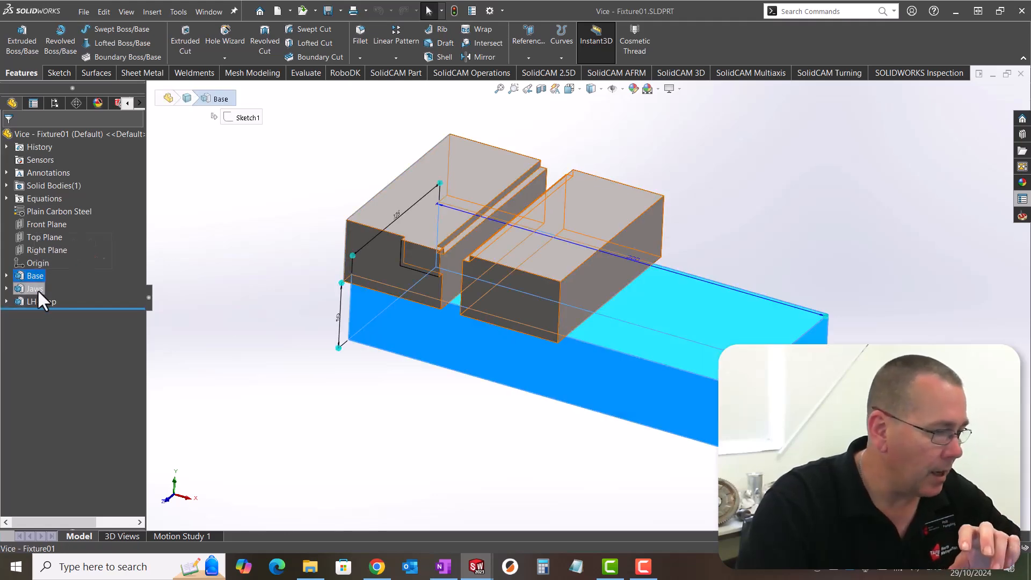
pyautogui.click(36, 289)
pyautogui.moveTo(333, 363)
pyautogui.mouseDown(button='middle')
pyautogui.moveTo(329, 328)
pyautogui.moveTo(329, 372)
pyautogui.mouseUp(button='middle')
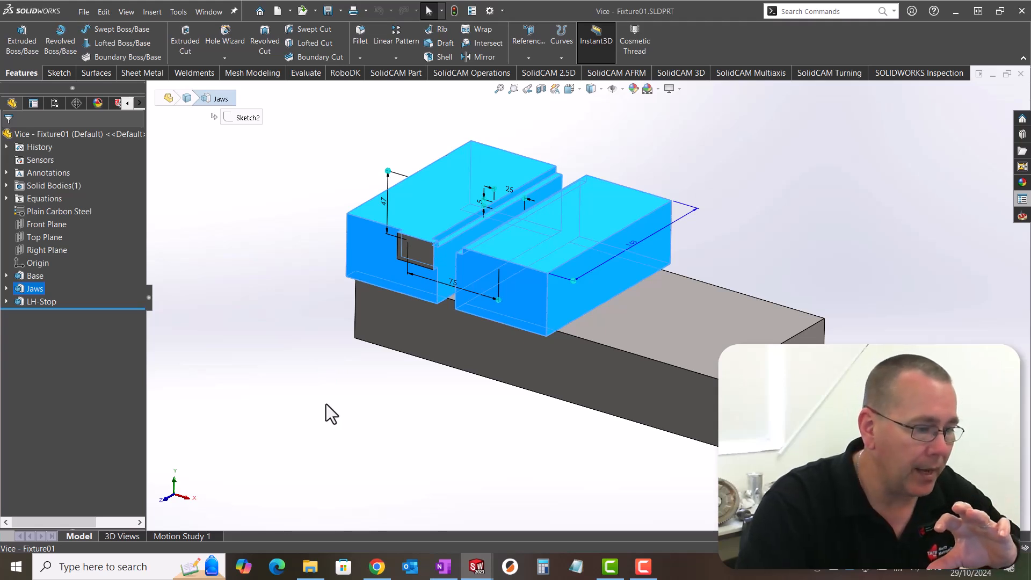
pyautogui.click(341, 430)
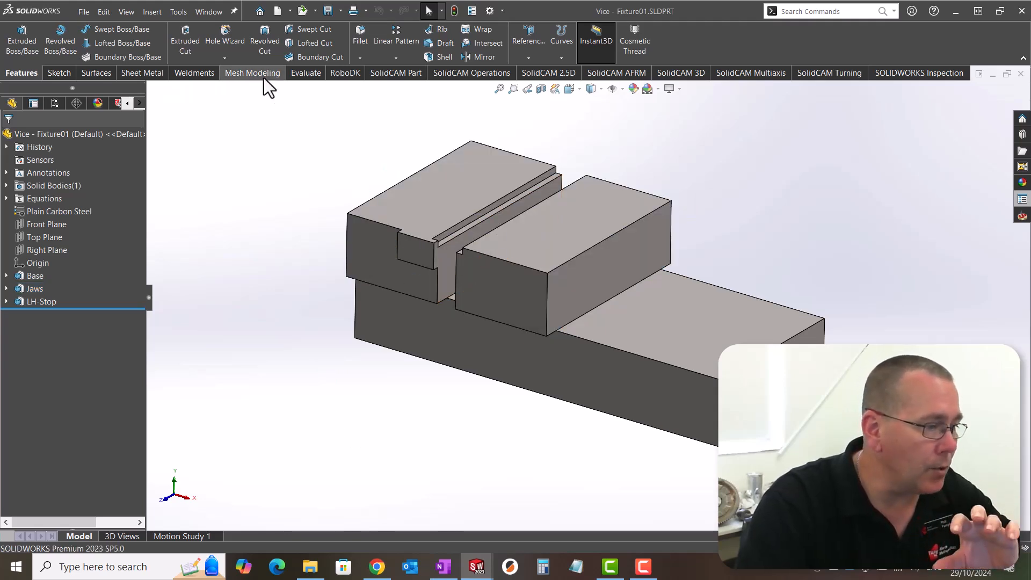
# Open the recent GV_Assembly, examine the full vice from several sides, and close it again
pyautogui.click(262, 11)
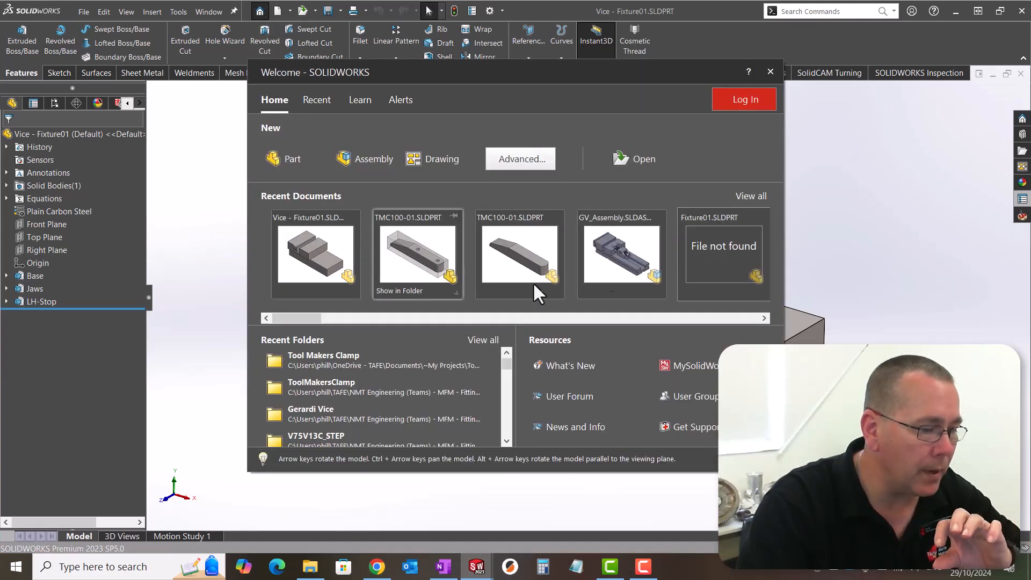
pyautogui.click(623, 256)
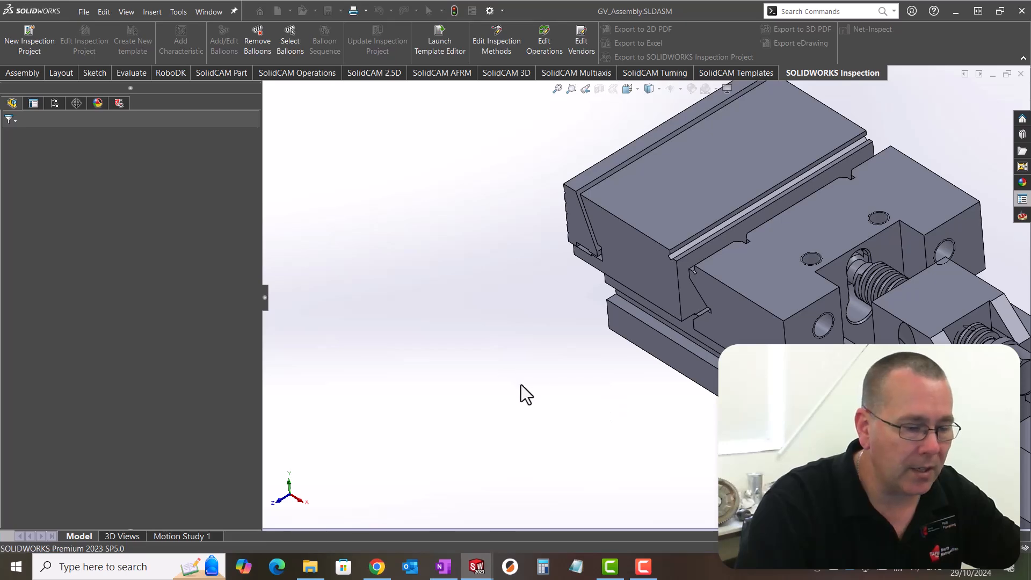
pyautogui.click(597, 315)
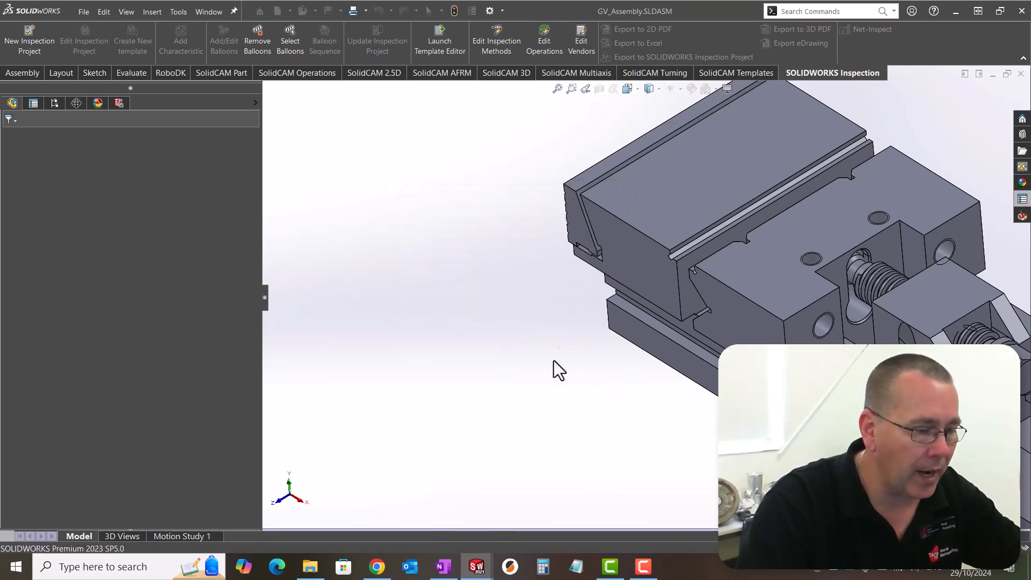
pyautogui.moveTo(551, 358); pyautogui.dragTo(557, 453, button='middle')
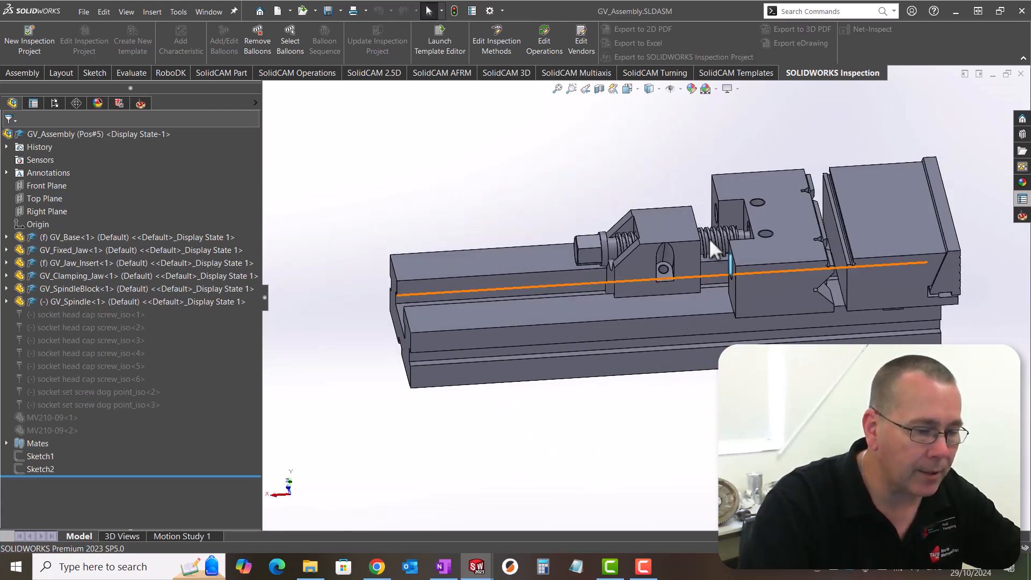
pyautogui.scroll(-1, 707, 241)
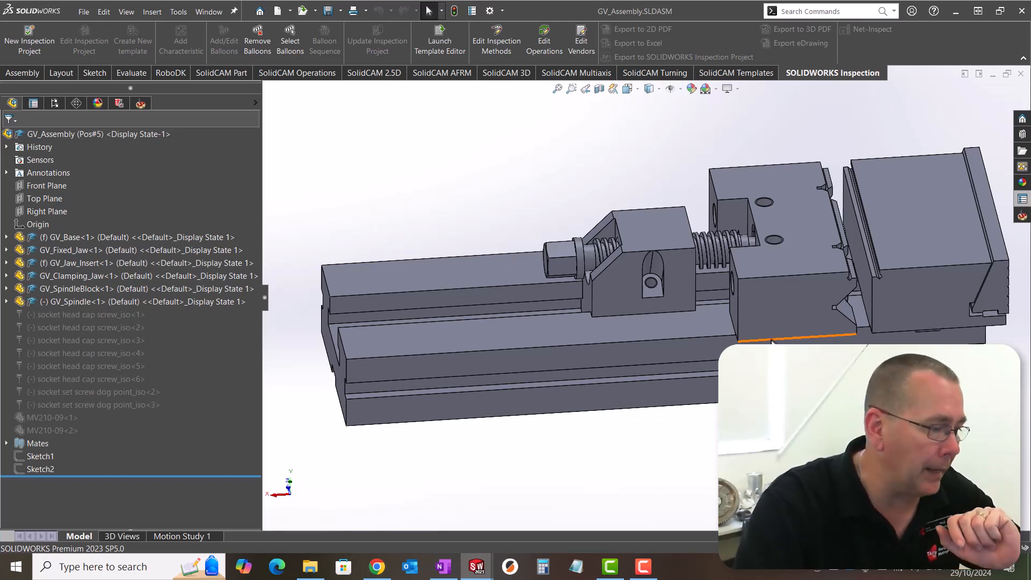
pyautogui.moveTo(552, 327); pyautogui.dragTo(710, 309, button='middle')
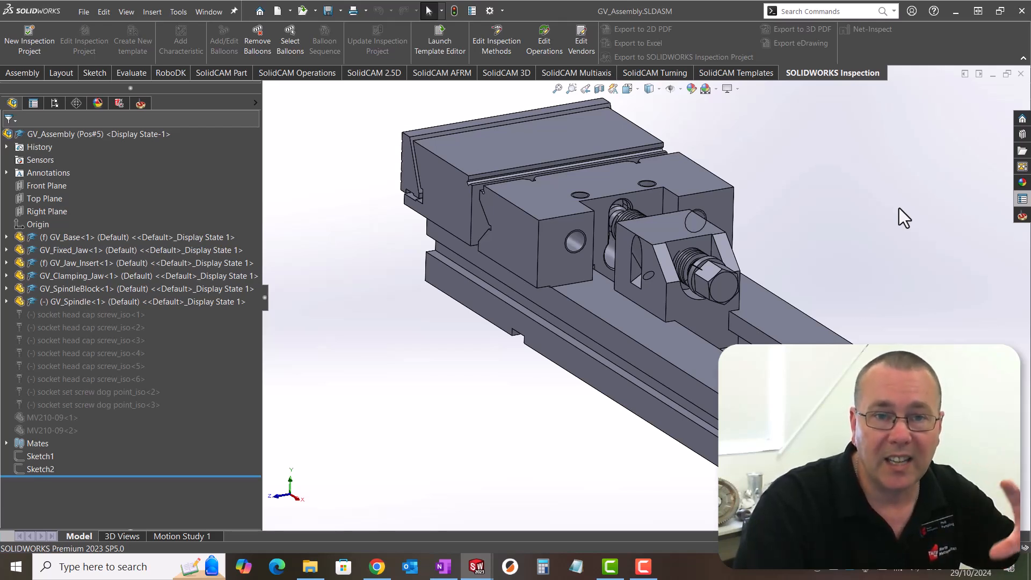
pyautogui.click(1019, 75)
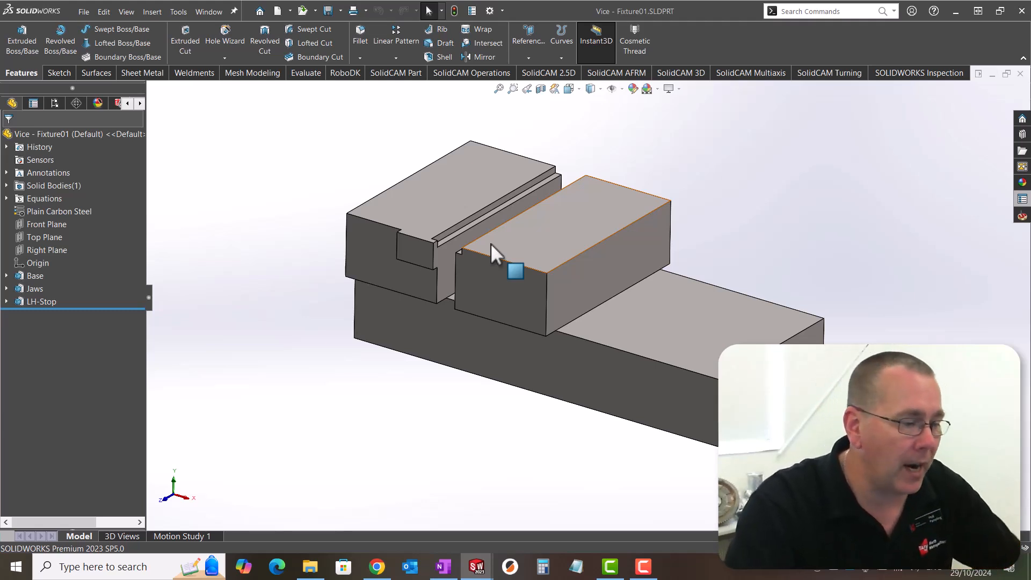
# Set the Jaws feature's opening dimension between the upper steps of the two jaws to 17 mm
pyautogui.click(38, 288)
pyautogui.moveTo(466, 456); pyautogui.dragTo(298, 504, button='middle')
pyautogui.hotkey('ctrl', '2')
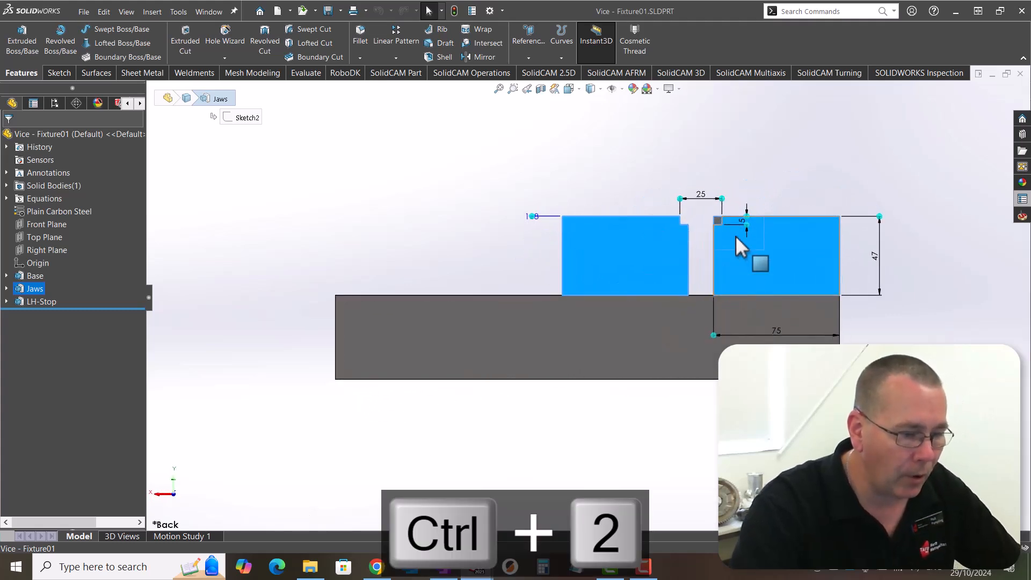
pyautogui.scroll(-3, 750, 239)
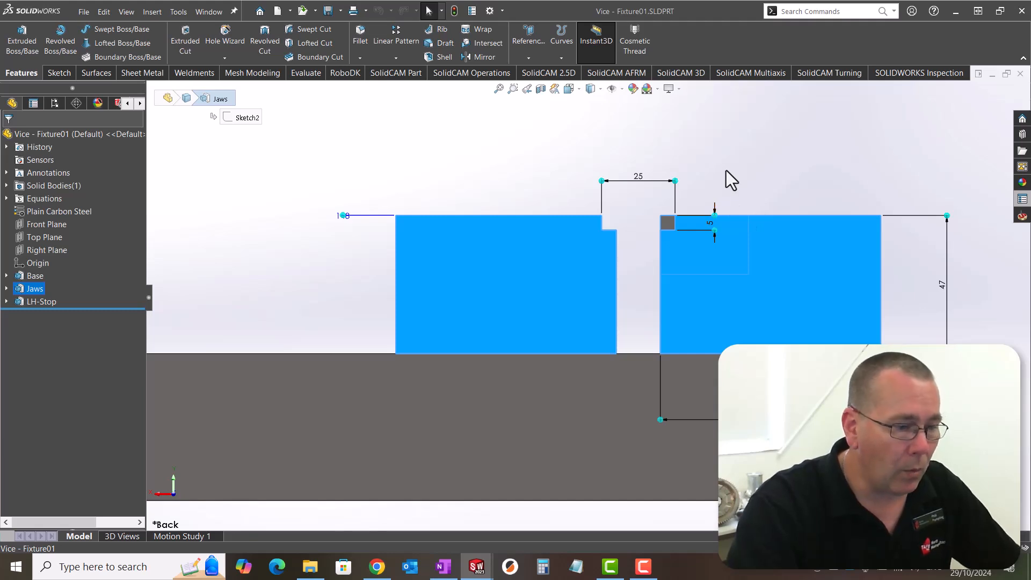
pyautogui.doubleClick(637, 175)
pyautogui.write('17')
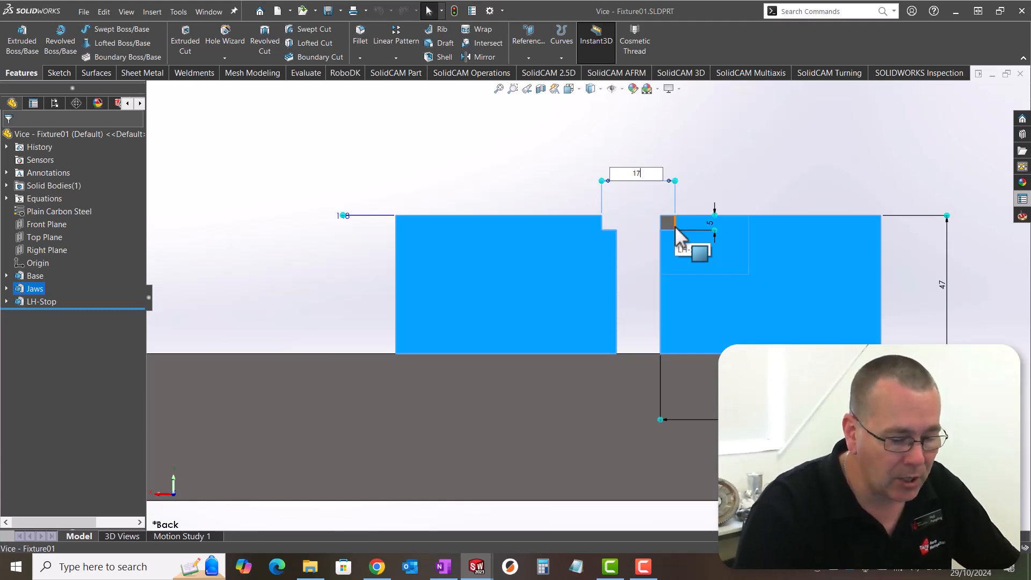
pyautogui.press('Return')
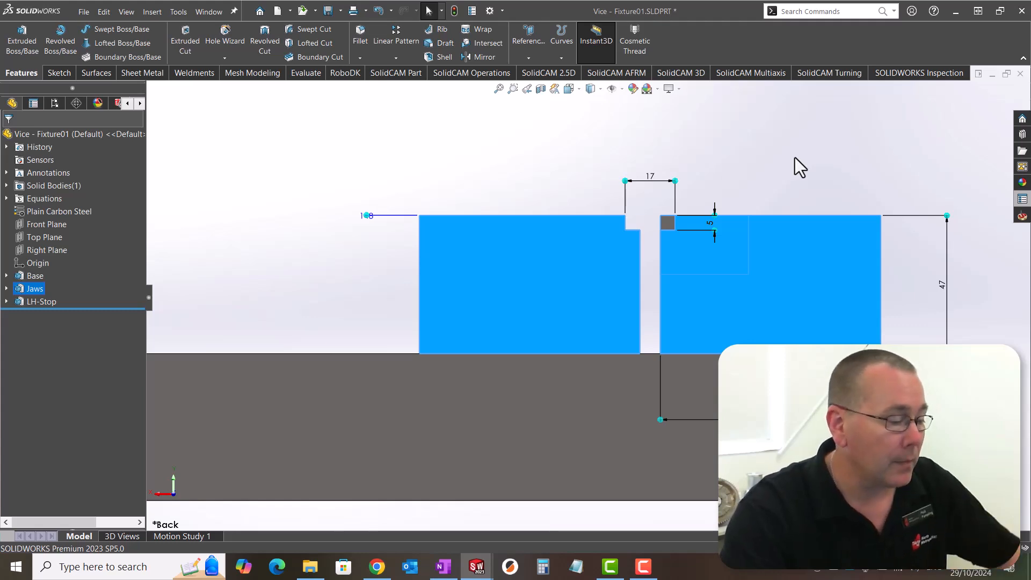
pyautogui.click(795, 158)
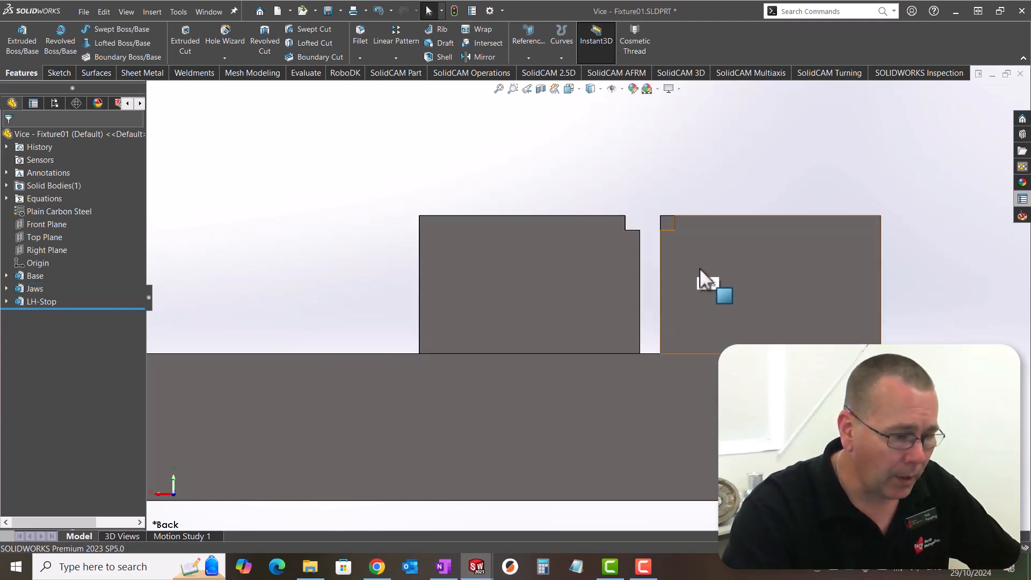
# Save the modified fixture as a new part named Vice - Fixture02.SLDPRT and close it
pyautogui.moveTo(551, 274); pyautogui.dragTo(732, 317, button='middle')
pyautogui.scroll(5, 759, 316)
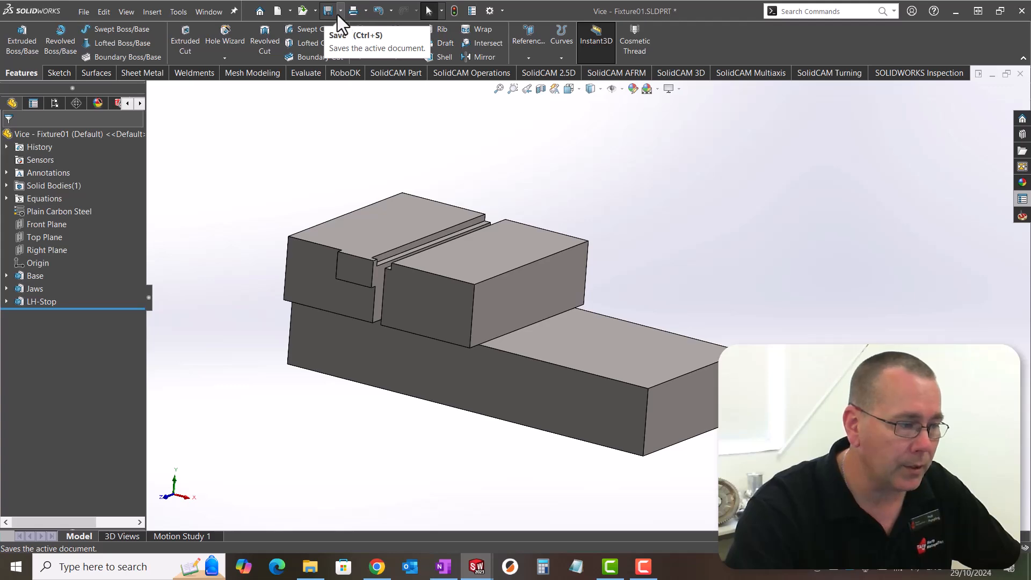
pyautogui.click(340, 11)
pyautogui.click(352, 41)
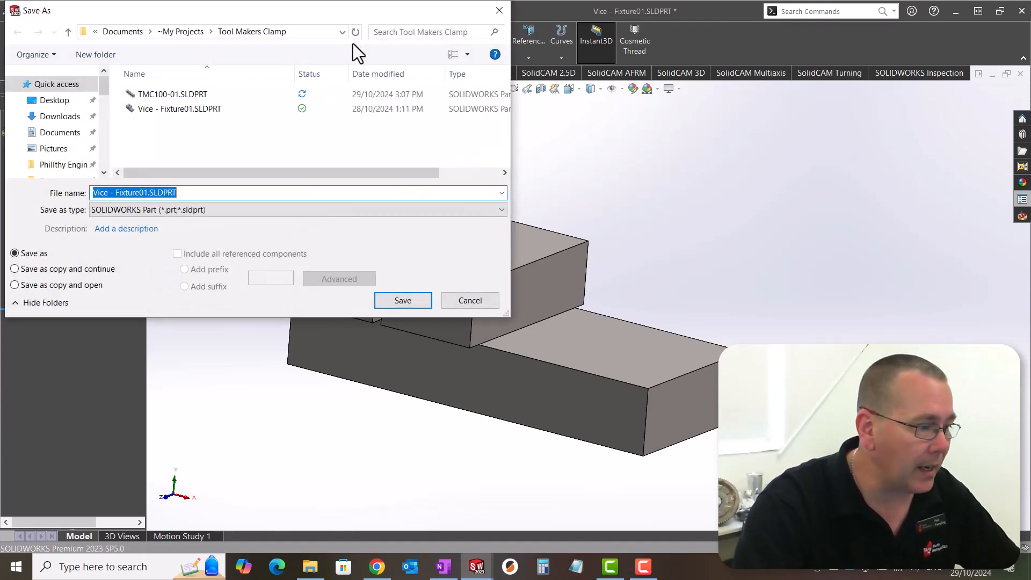
pyautogui.click(145, 193)
pyautogui.press('BackSpace')
pyautogui.write('2')
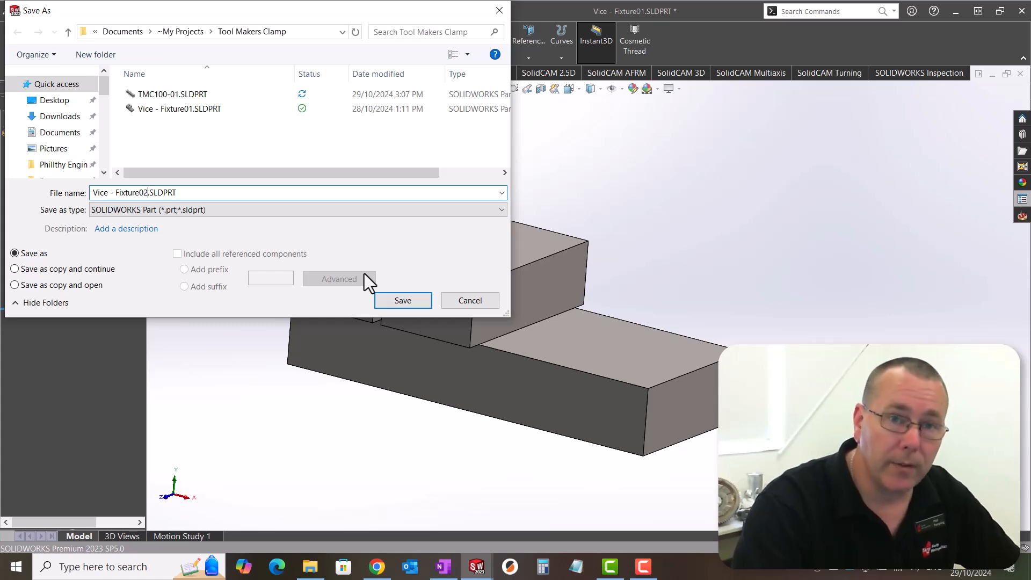
pyautogui.click(415, 306)
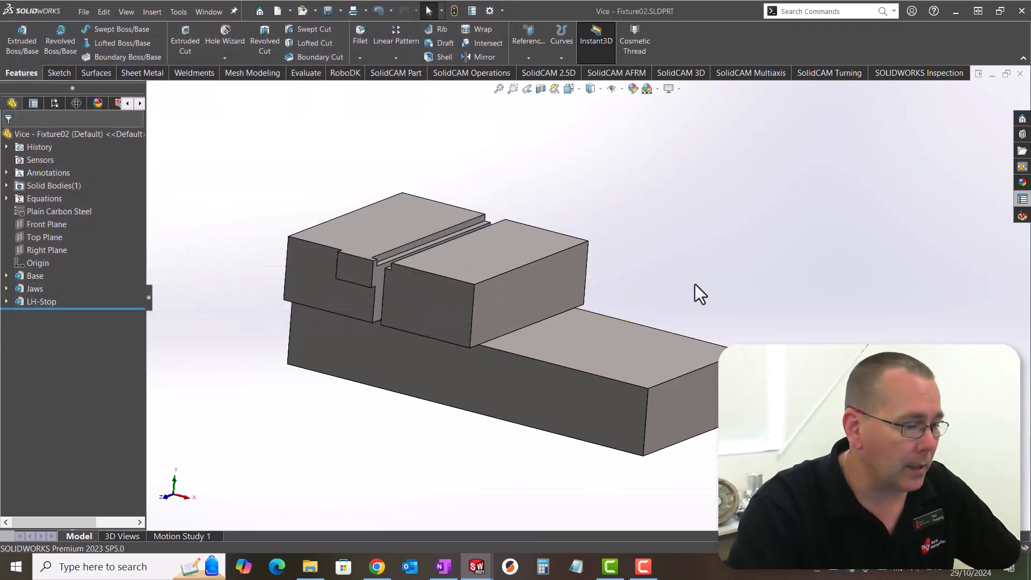
pyautogui.moveTo(717, 274)
pyautogui.mouseDown(button='middle')
pyautogui.moveTo(709, 259)
pyautogui.moveTo(703, 267)
pyautogui.mouseUp(button='middle')
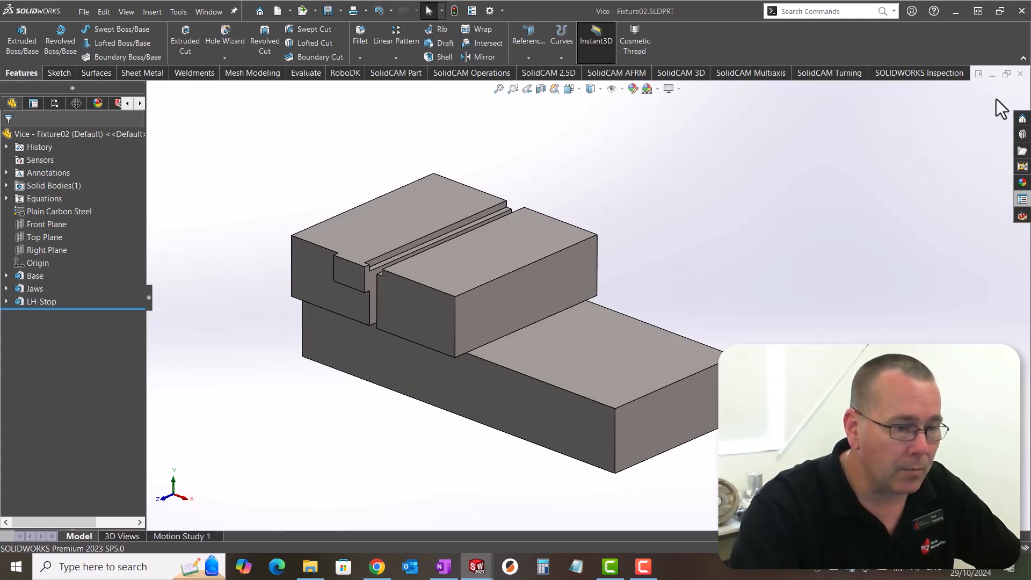
pyautogui.click(1020, 77)
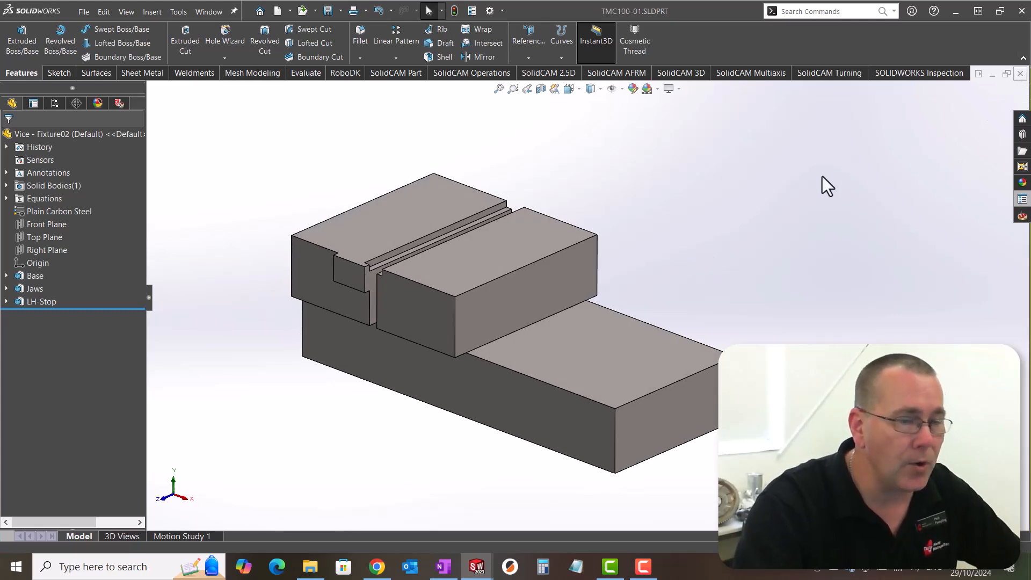